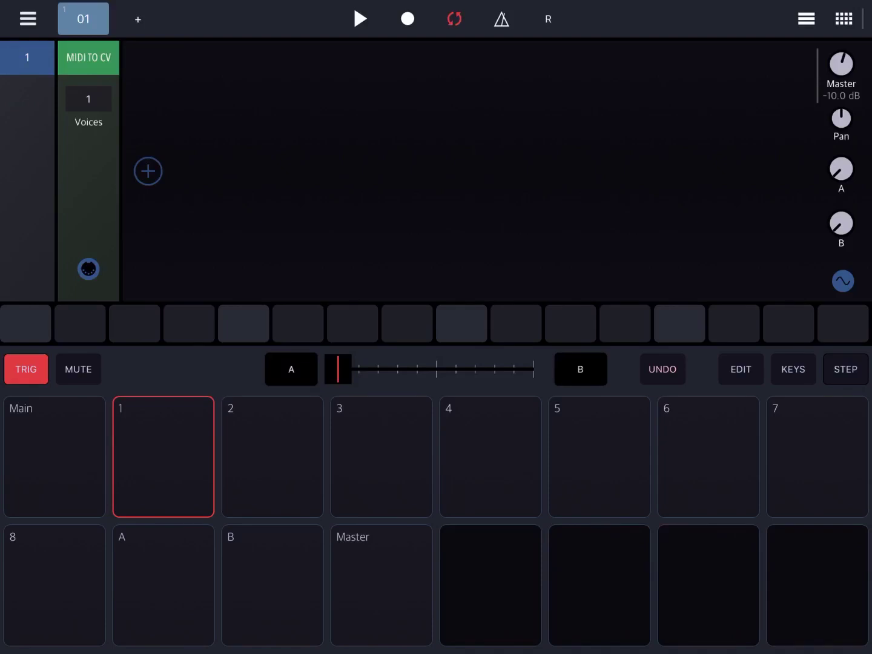
Add a white Noise generator after the MIDI to CV module.
{"action": "left_click", "coordinate": [160, 175]}
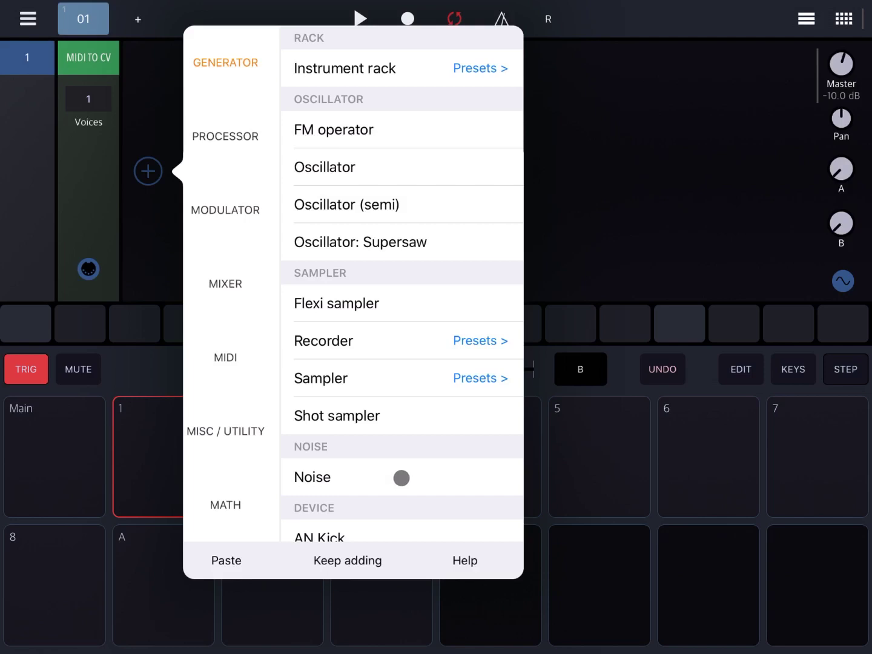
{"action": "left_click", "coordinate": [225, 136]}
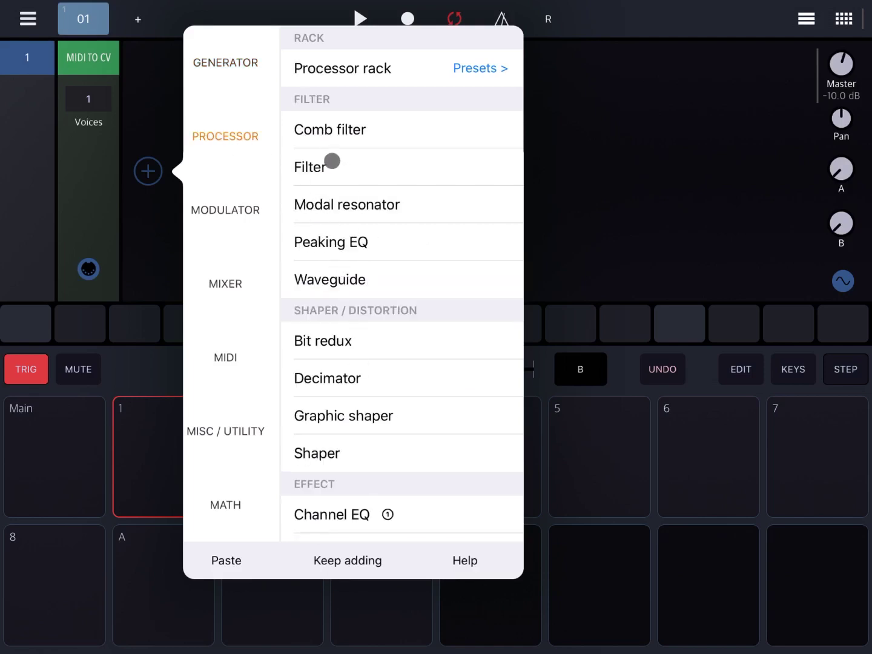
{"action": "left_click", "coordinate": [224, 62]}
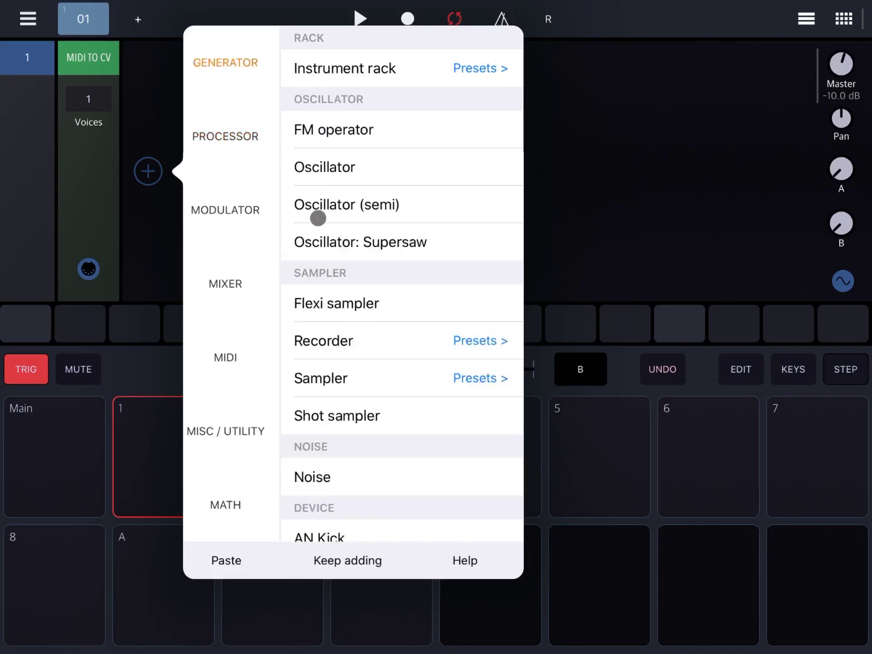
{"action": "left_click", "coordinate": [354, 477]}
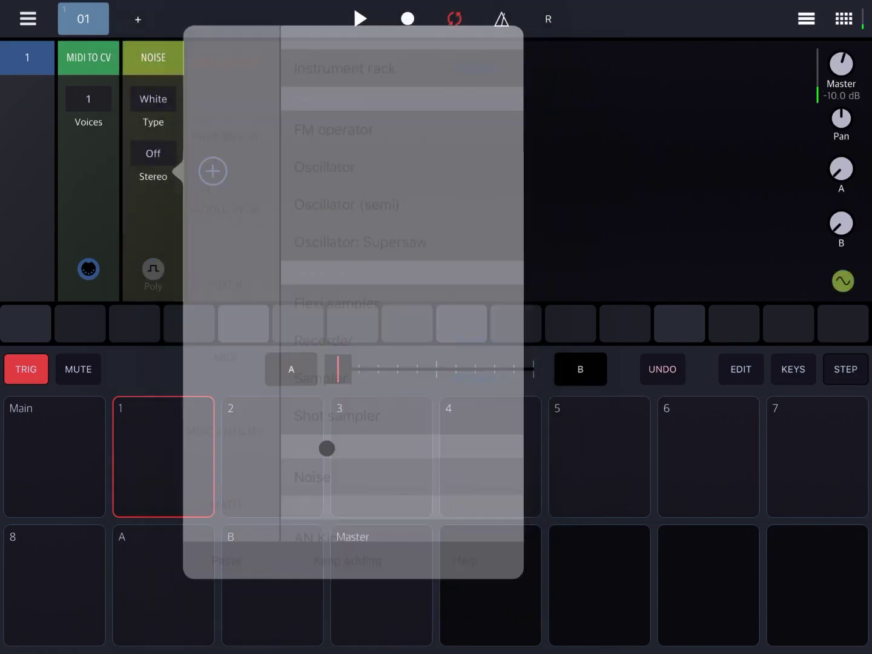
Add an LP12 Filter at 130 Hz cutoff after the Noise generator.
{"action": "left_click", "coordinate": [220, 171]}
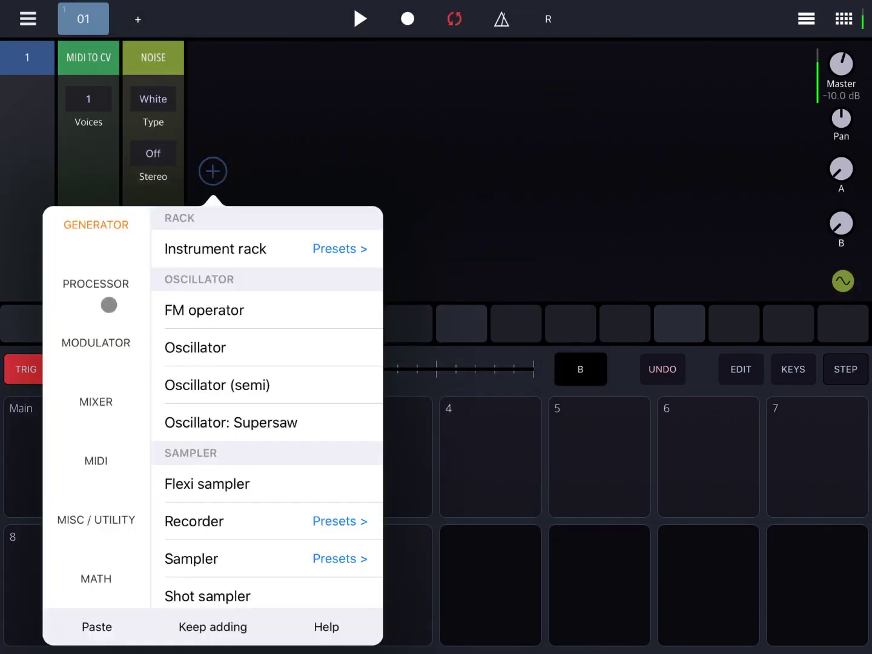
{"action": "left_click", "coordinate": [108, 289]}
{"action": "left_click", "coordinate": [199, 346]}
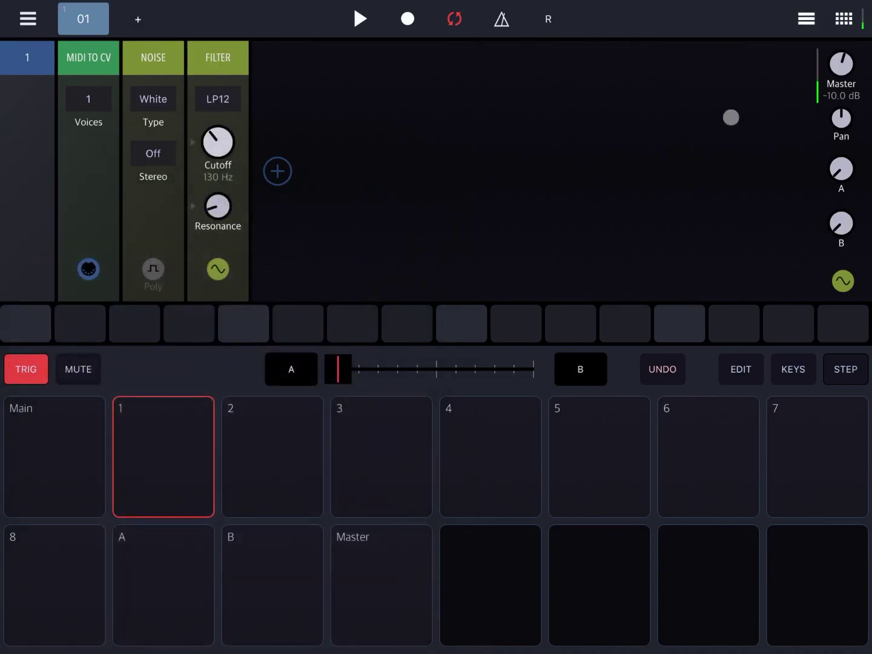
Turn Master down to -Inf and open the modulator list between Noise and Filter.
{"action": "left_click_drag", "start_coordinate": [840, 63], "coordinate": [820, 178]}
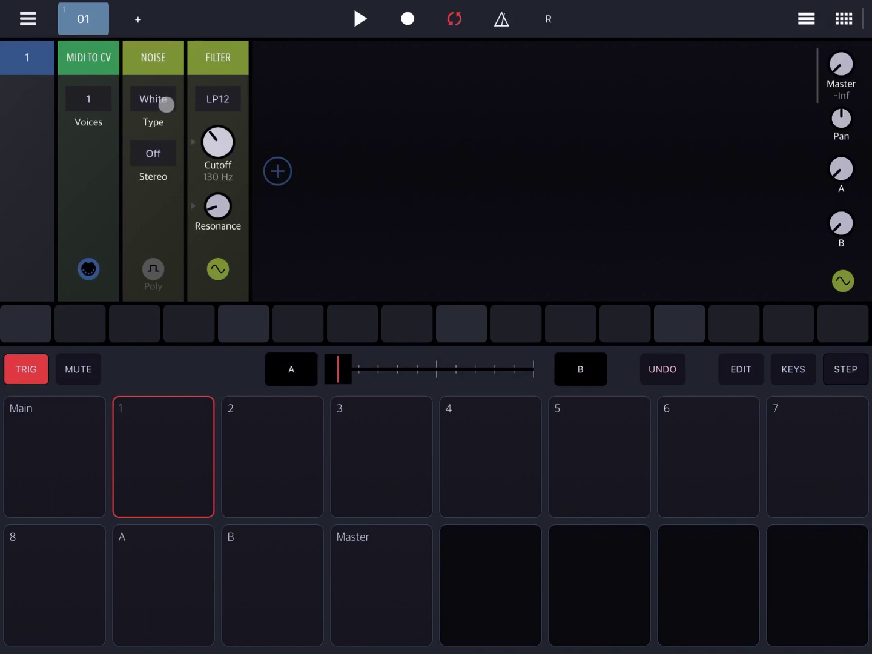
{"action": "left_click", "coordinate": [153, 99]}
{"action": "left_click_drag", "start_coordinate": [210, 61], "coordinate": [234, 61]}
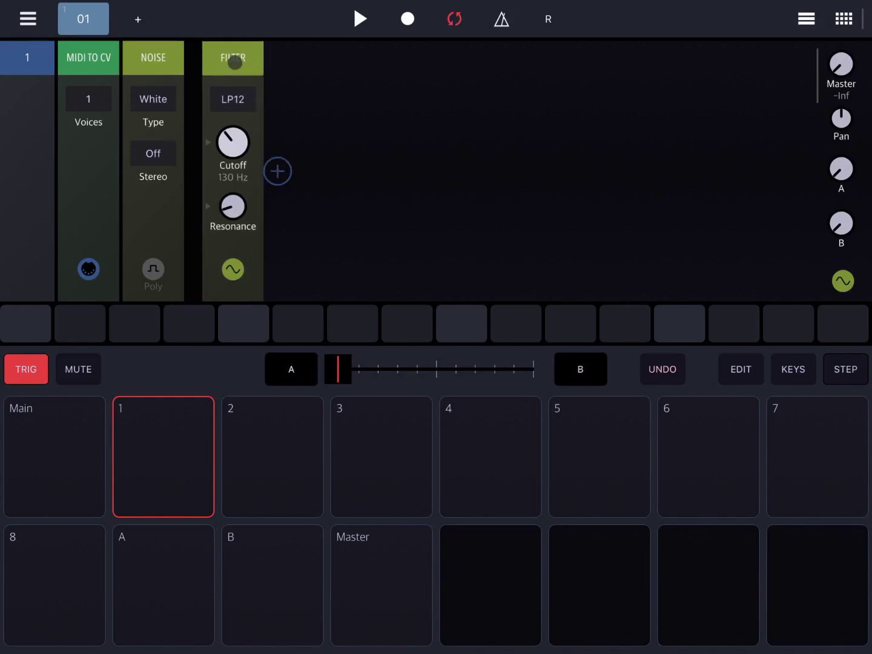
Insert an LFO at 0.12 Hz sweeping the Filter cutoff, with increased mod depth.
{"action": "left_click", "coordinate": [271, 196]}
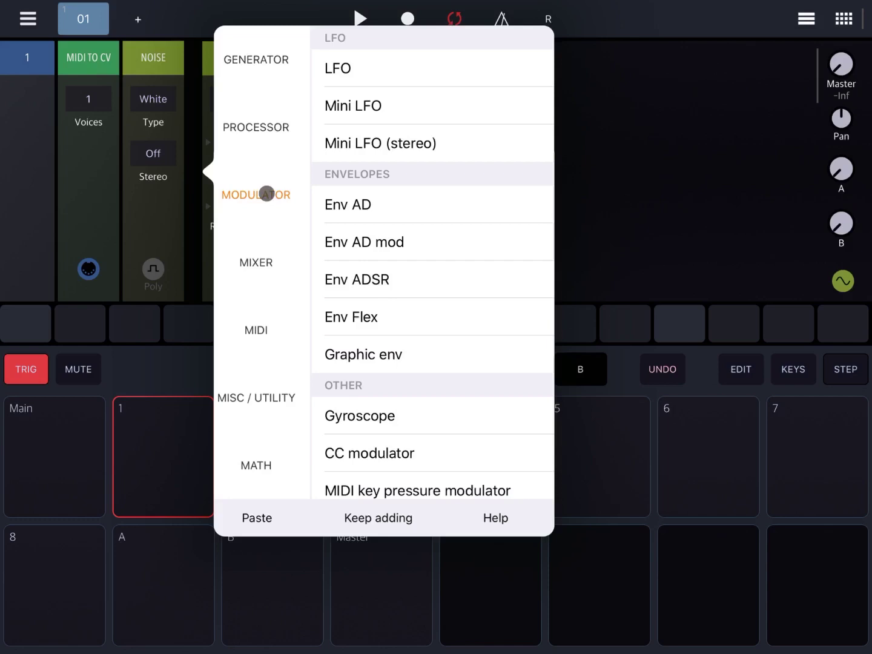
{"action": "left_click", "coordinate": [352, 72]}
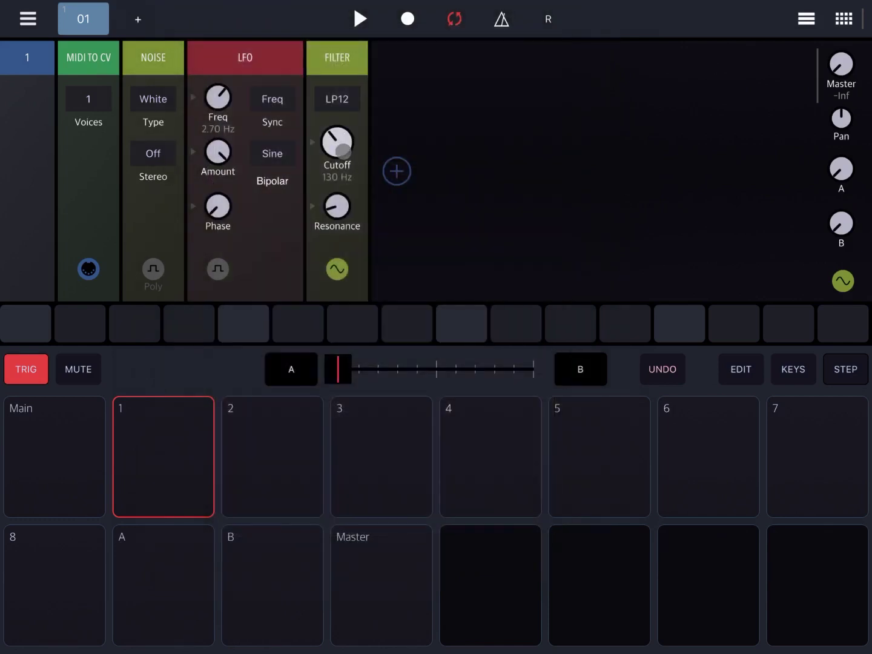
{"action": "mouse_move", "coordinate": [350, 160]}
{"action": "left_mouse_down"}
{"action": "mouse_move", "coordinate": [206, 241]}
{"action": "mouse_move", "coordinate": [275, 267]}
{"action": "left_mouse_up"}
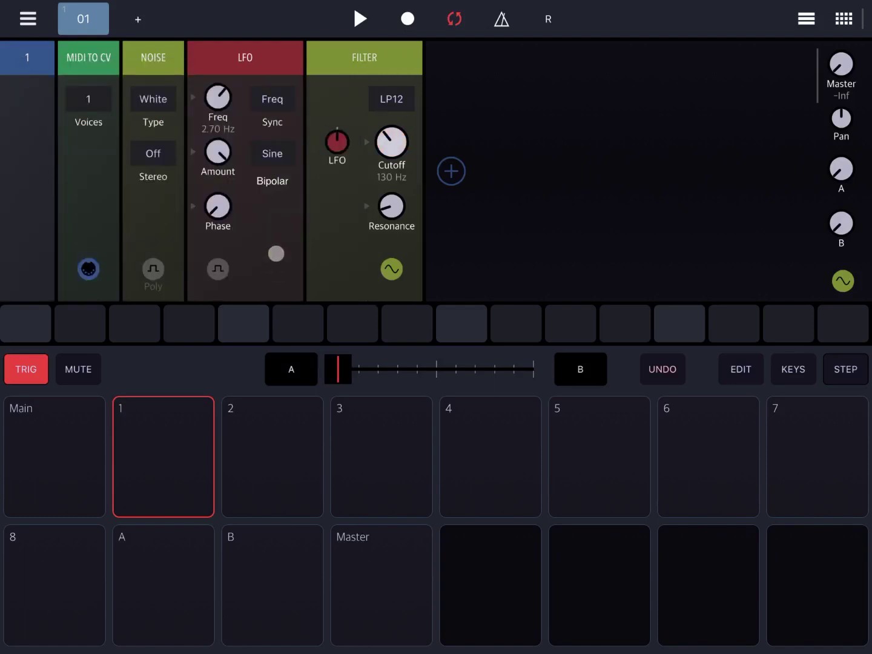
{"action": "left_click_drag", "start_coordinate": [218, 97], "coordinate": [217, 140]}
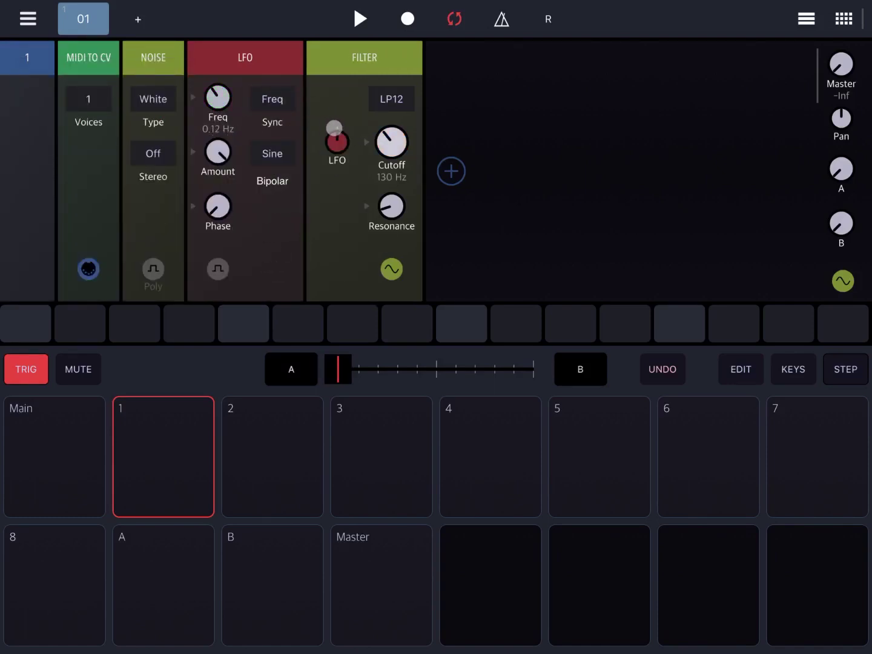
{"action": "mouse_move", "coordinate": [336, 137]}
{"action": "left_mouse_down"}
{"action": "mouse_move", "coordinate": [341, 120]}
{"action": "mouse_move", "coordinate": [356, 139]}
{"action": "mouse_move", "coordinate": [334, 141]}
{"action": "left_mouse_up"}
Set the Noise to stereo while auditioning, then return Master to -Inf.
{"action": "mouse_move", "coordinate": [836, 67]}
{"action": "left_mouse_down"}
{"action": "mouse_move", "coordinate": [832, 77]}
{"action": "mouse_move", "coordinate": [836, 46]}
{"action": "mouse_move", "coordinate": [836, 54]}
{"action": "left_mouse_up"}
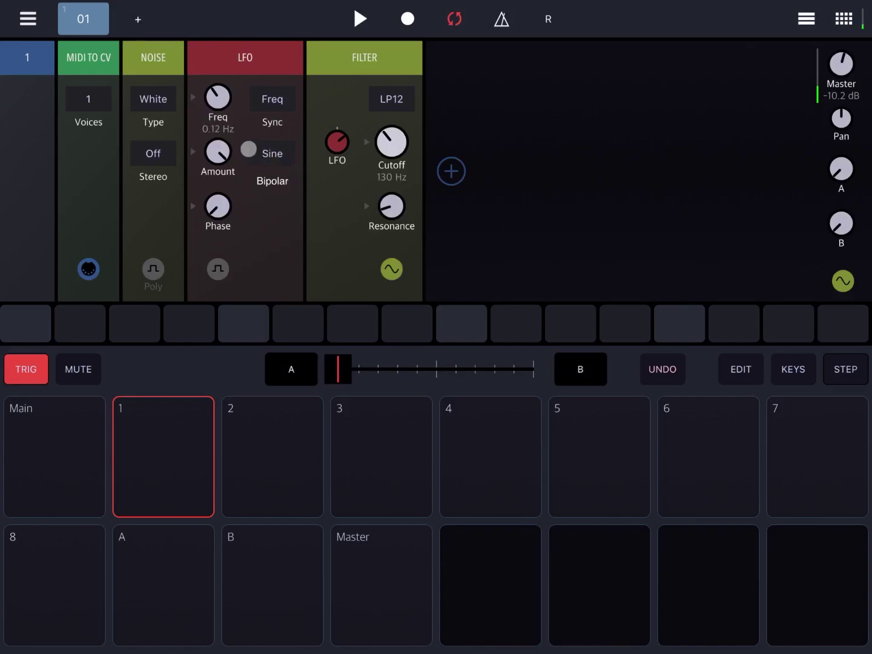
{"action": "left_click", "coordinate": [171, 155]}
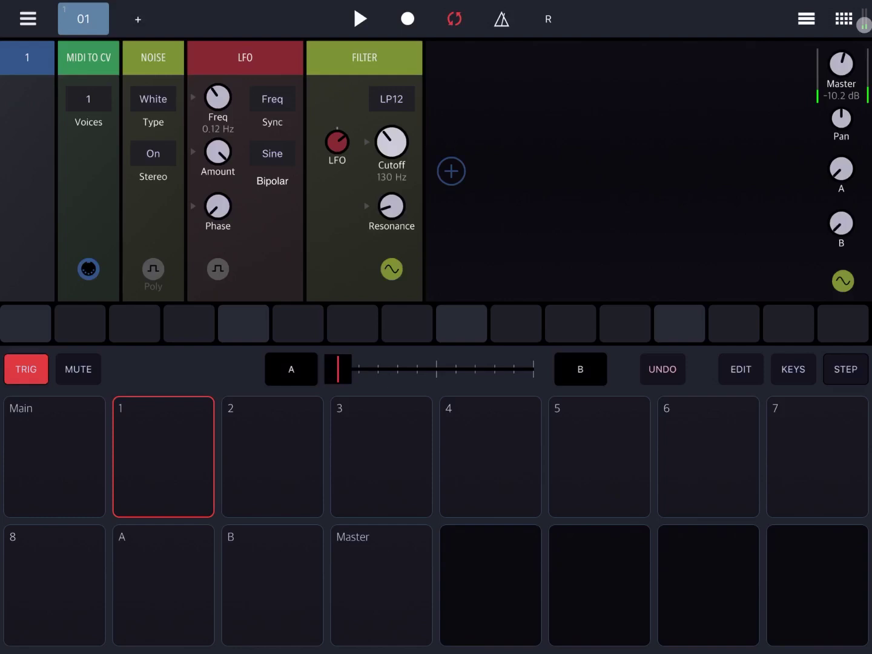
{"action": "left_click_drag", "start_coordinate": [847, 58], "coordinate": [848, 230]}
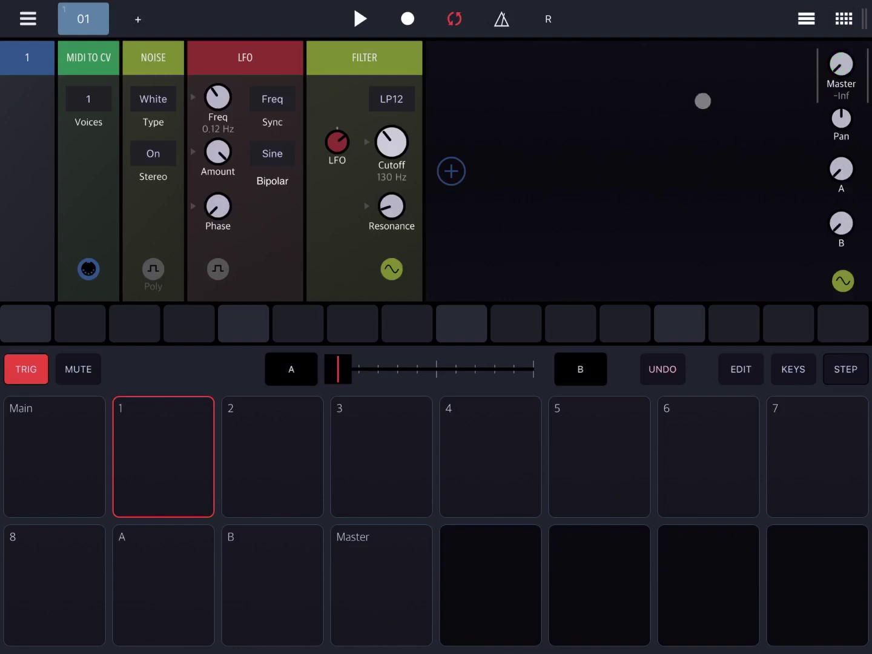
Load the factory Toy piano instrument rack preset after the Filter.
{"action": "left_click", "coordinate": [451, 172]}
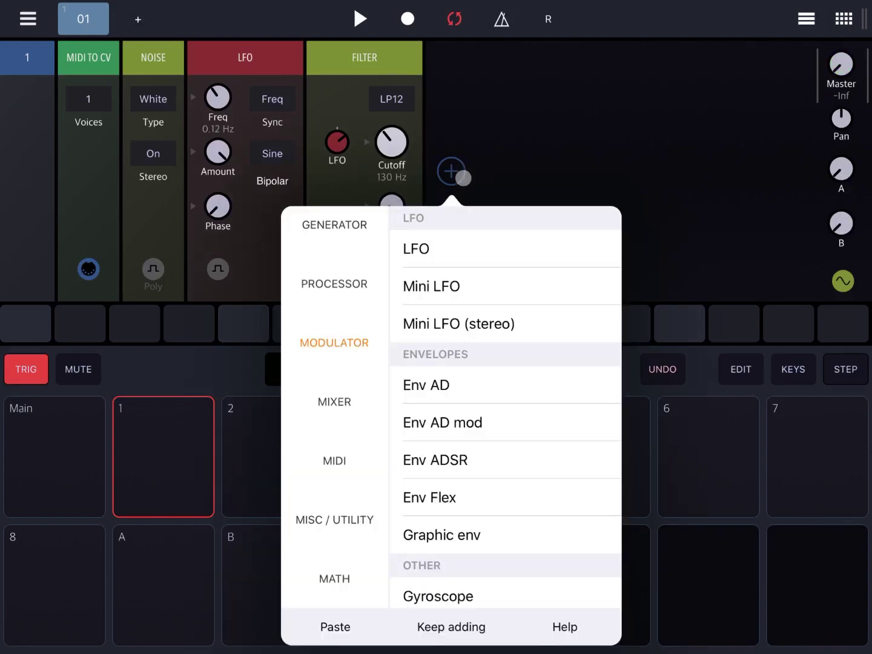
{"action": "left_click", "coordinate": [356, 221]}
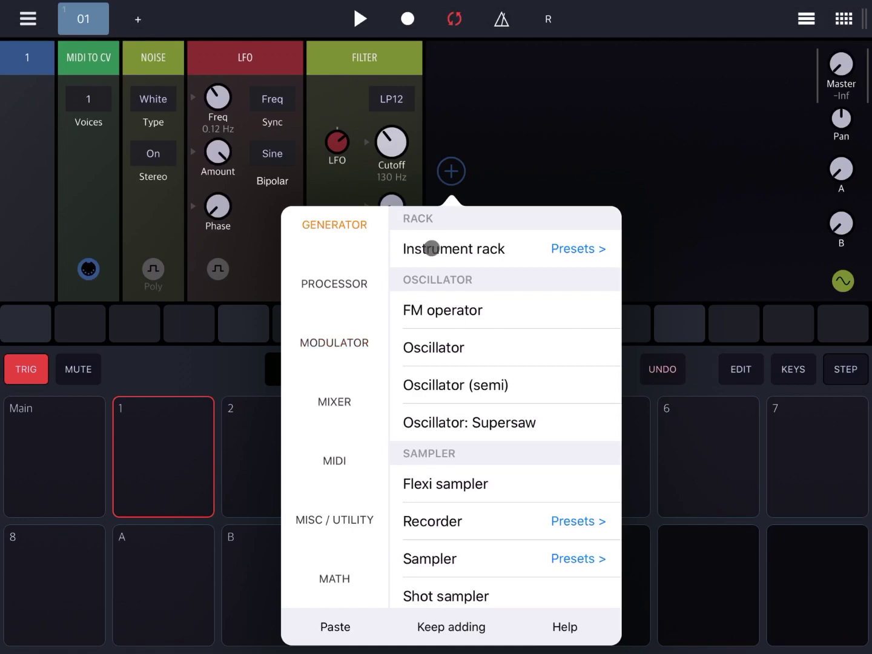
{"action": "left_click", "coordinate": [581, 250]}
{"action": "left_click", "coordinate": [382, 382]}
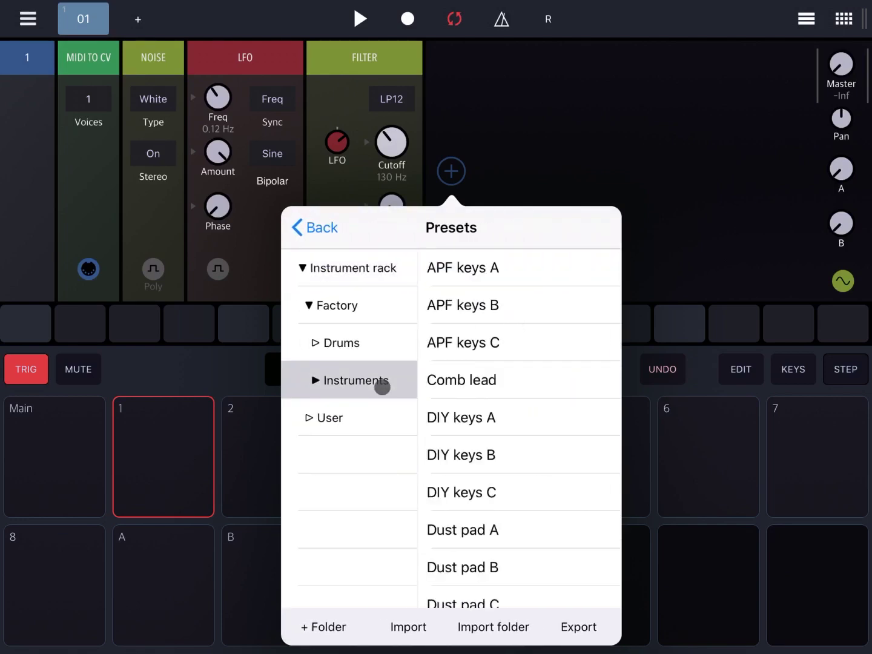
{"action": "scroll", "coordinate": [524, 493], "scroll_direction": "down", "scroll_amount": 3}
{"action": "scroll", "coordinate": [529, 407], "scroll_direction": "down", "scroll_amount": 5}
{"action": "scroll", "coordinate": [504, 354], "scroll_direction": "down", "scroll_amount": 3}
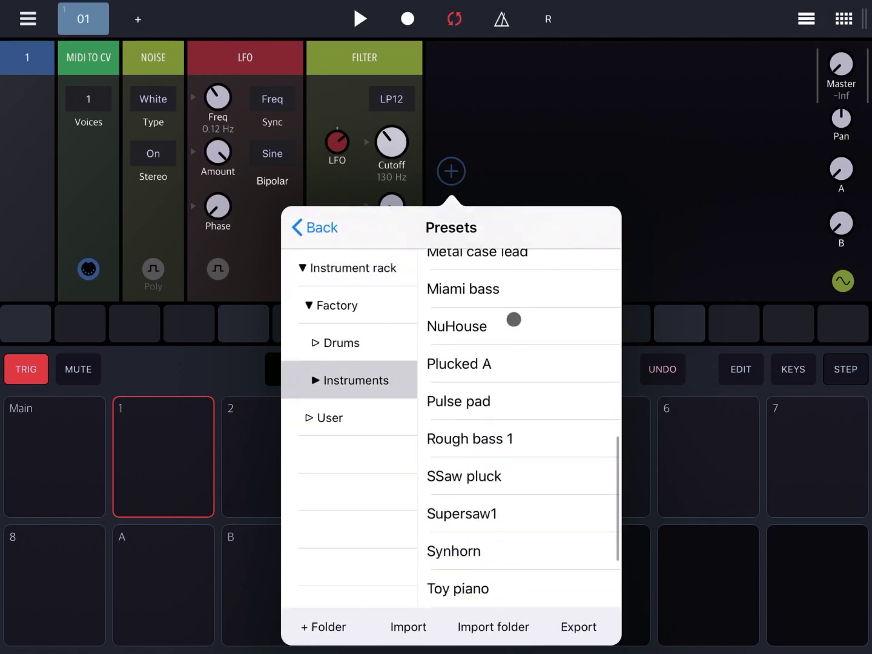
{"action": "scroll", "coordinate": [512, 423], "scroll_direction": "down", "scroll_amount": 4}
{"action": "left_click", "coordinate": [508, 438]}
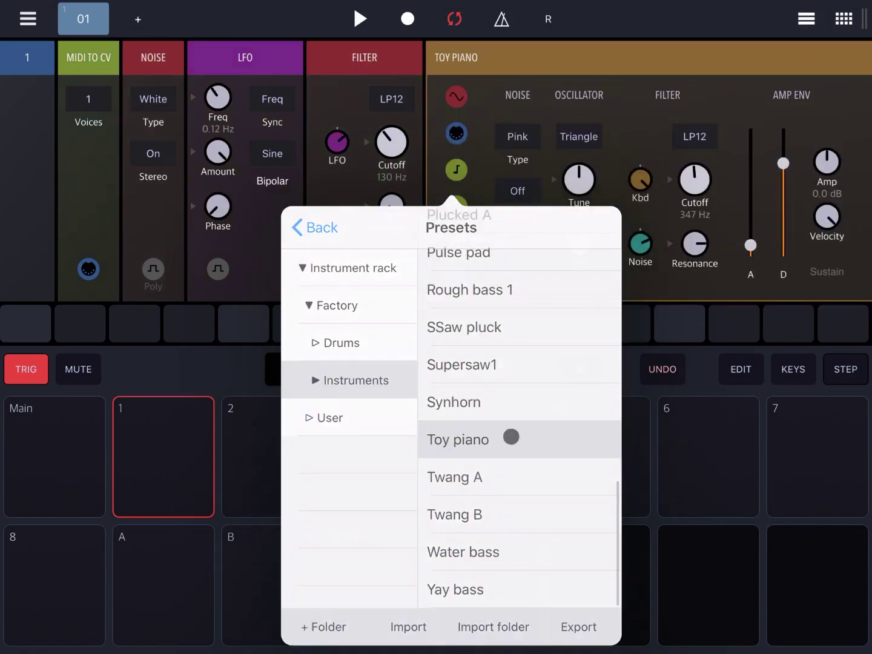
{"action": "scroll", "coordinate": [804, 284], "scroll_direction": "right", "scroll_amount": 5}
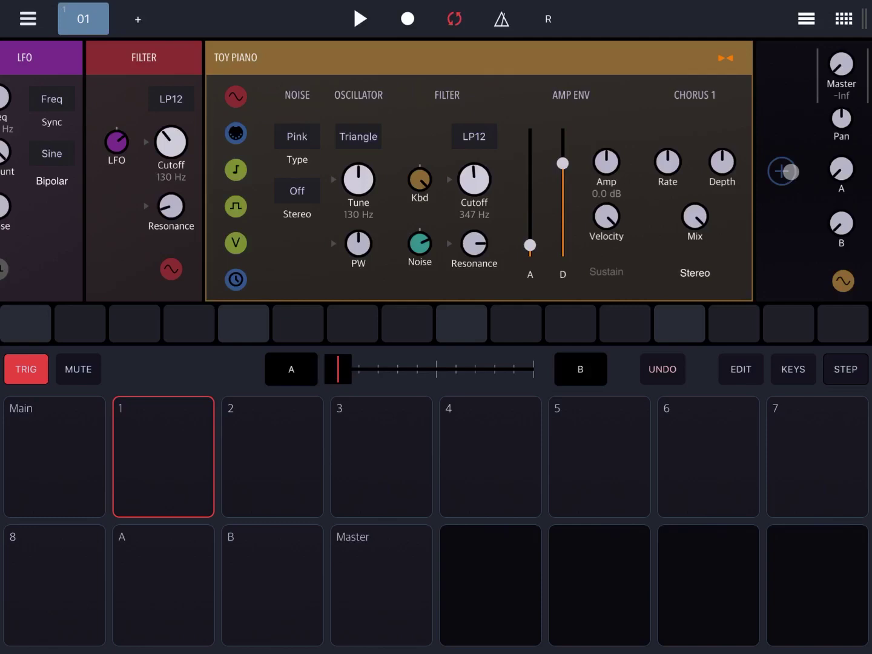
Add a Reverb after the Toy Piano and lower its high damping.
{"action": "left_click", "coordinate": [787, 171]}
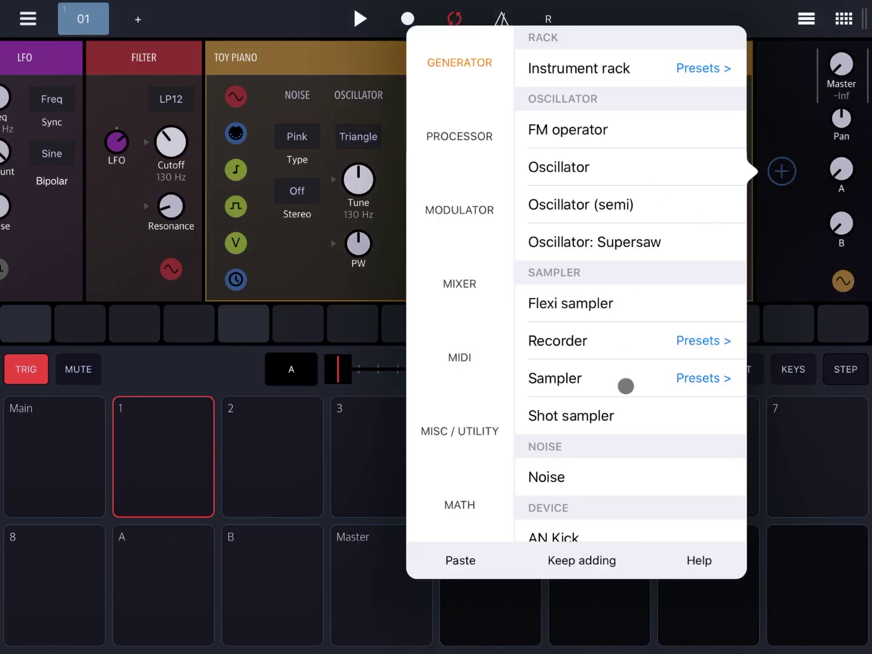
{"action": "left_click", "coordinate": [455, 136]}
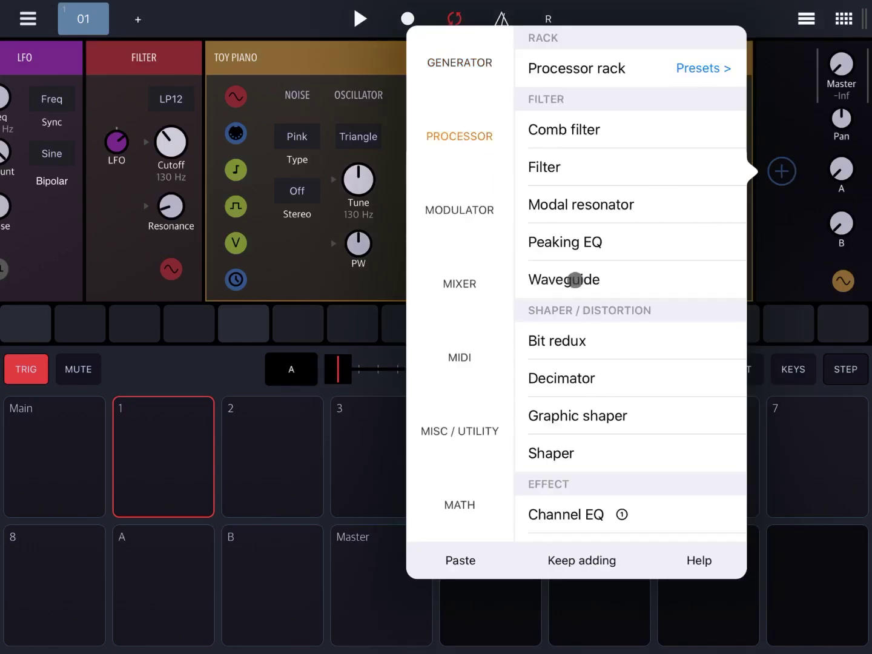
{"action": "left_click_drag", "start_coordinate": [635, 362], "coordinate": [658, 244]}
{"action": "left_click_drag", "start_coordinate": [650, 358], "coordinate": [632, 101]}
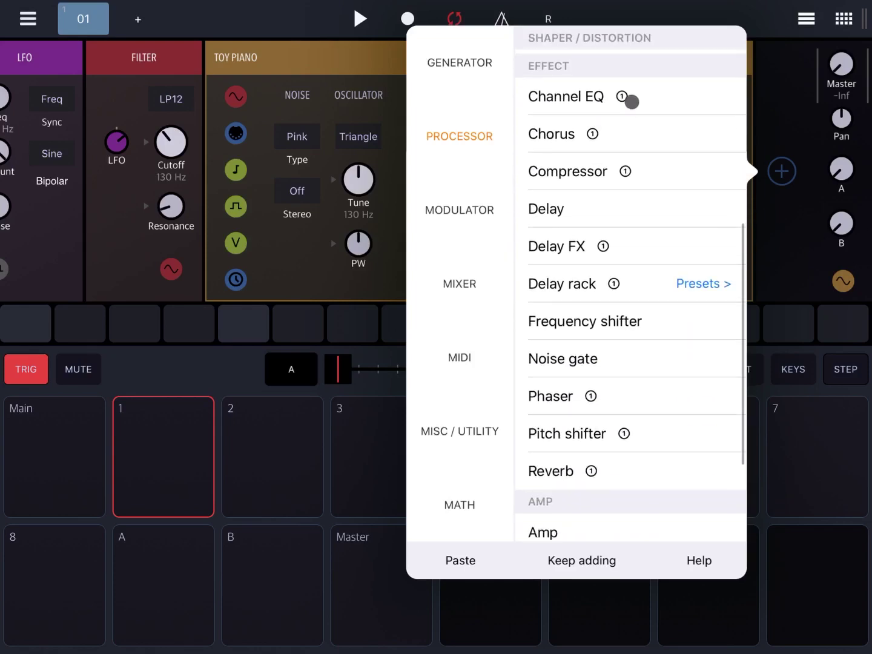
{"action": "left_click", "coordinate": [614, 472]}
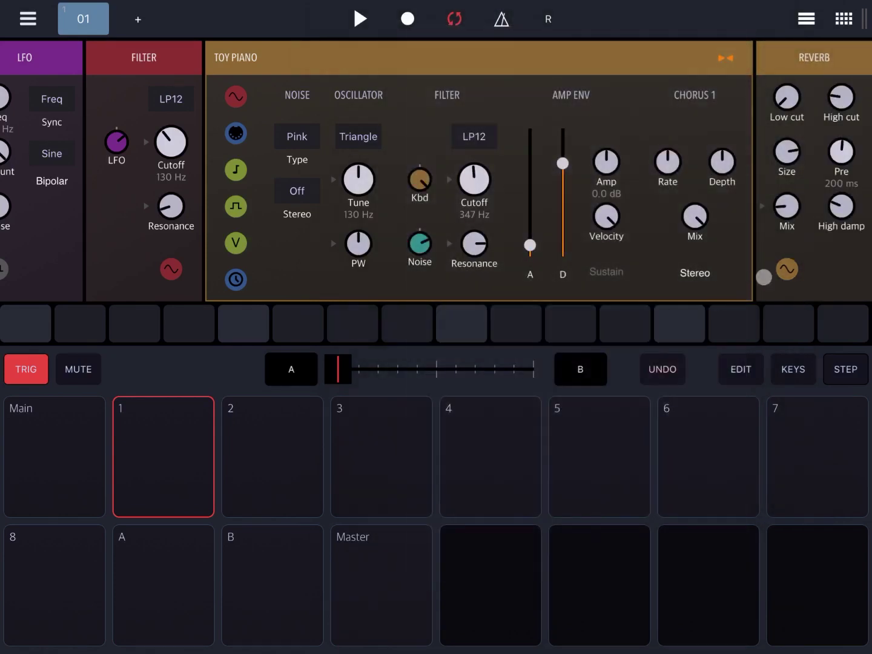
{"action": "left_click_drag", "start_coordinate": [765, 277], "coordinate": [681, 176]}
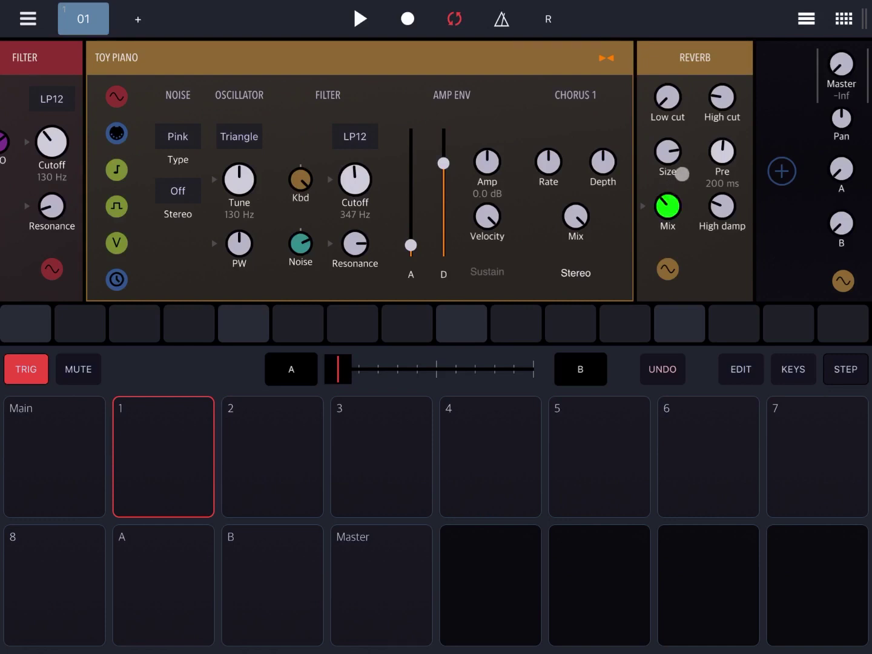
{"action": "left_click_drag", "start_coordinate": [721, 206], "coordinate": [725, 243]}
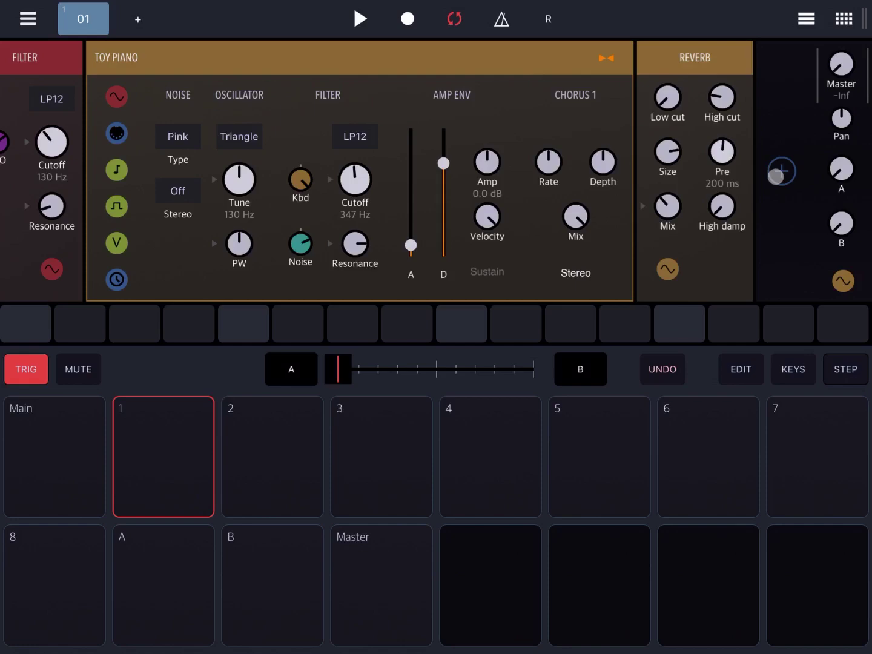
Add a quarter-beat Delay FX module after the Reverb.
{"action": "left_click", "coordinate": [779, 173]}
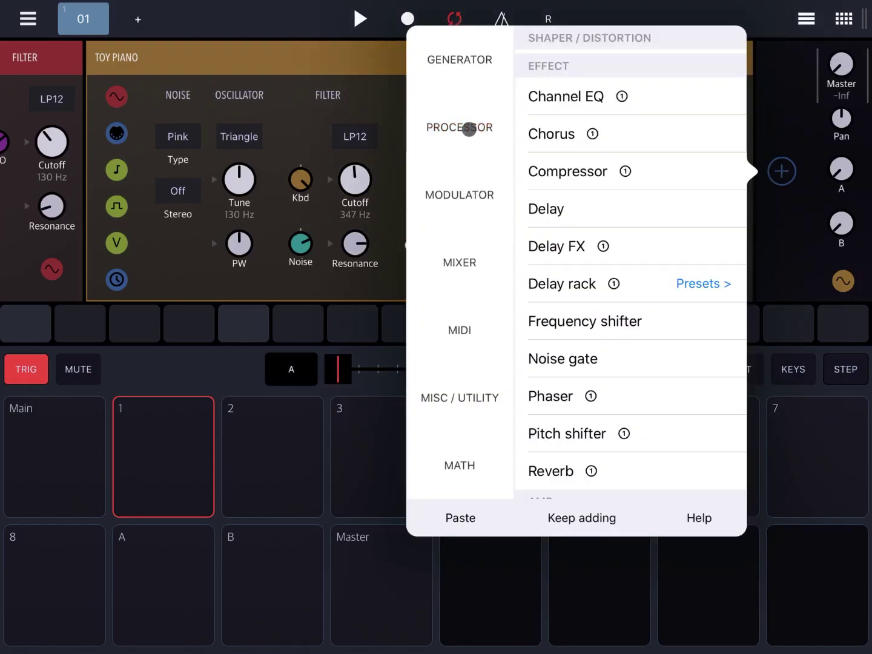
{"action": "left_click", "coordinate": [469, 129]}
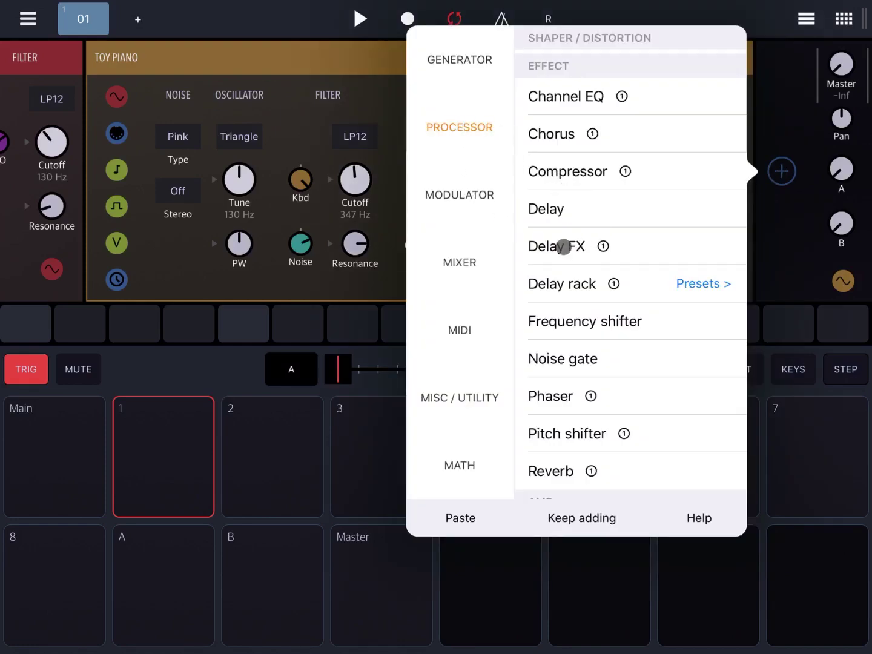
{"action": "left_click", "coordinate": [568, 248]}
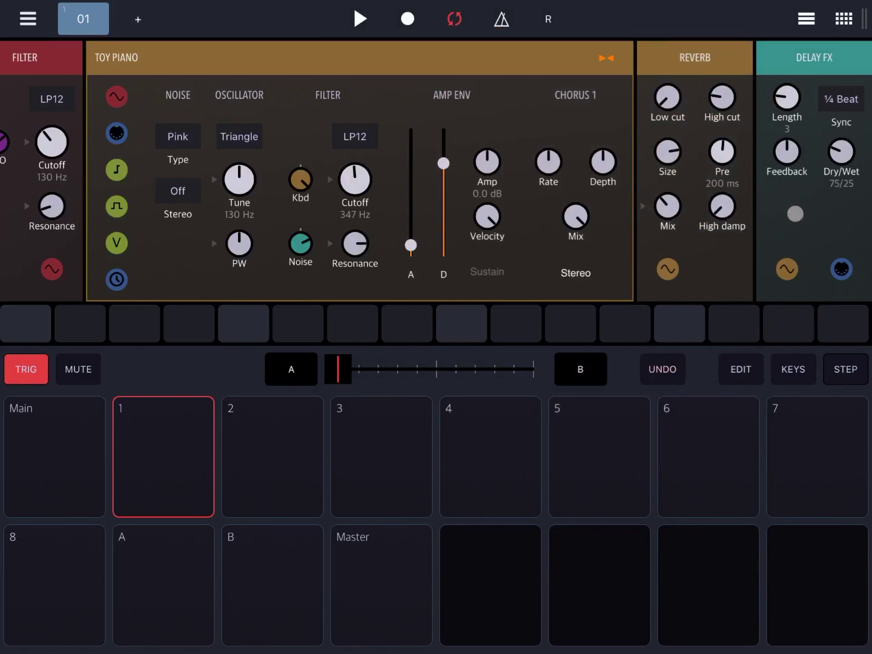
{"action": "left_click_drag", "start_coordinate": [732, 236], "coordinate": [651, 226]}
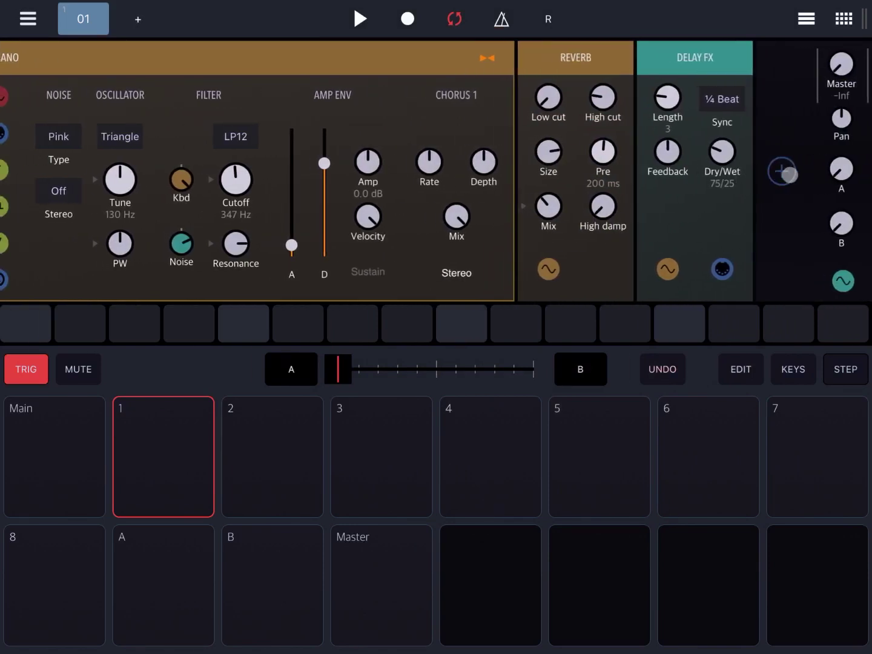
Add a Mixer fed by Delay FX and begin patching its second input.
{"action": "left_click", "coordinate": [783, 172]}
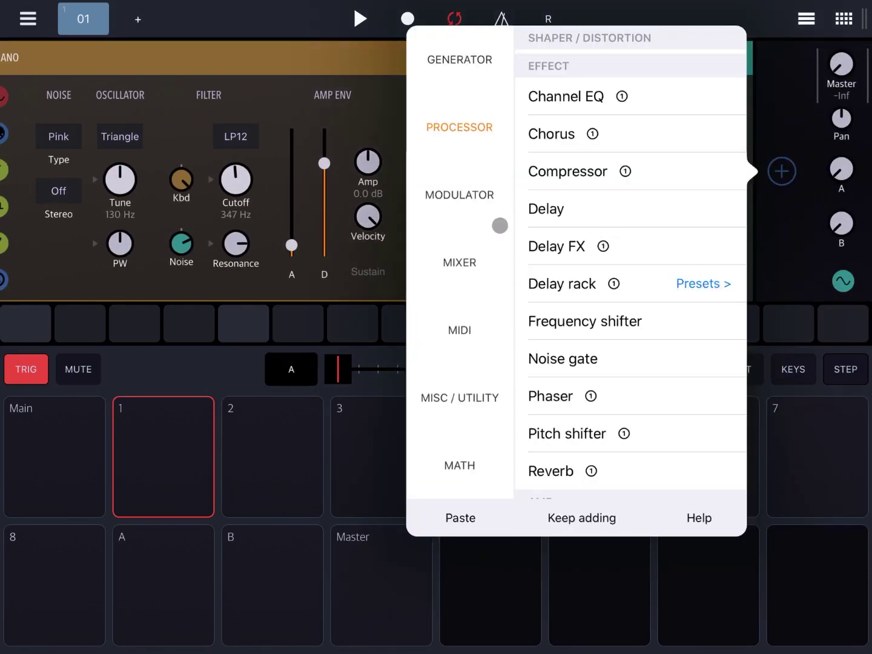
{"action": "left_click", "coordinate": [475, 260]}
{"action": "left_click", "coordinate": [593, 119]}
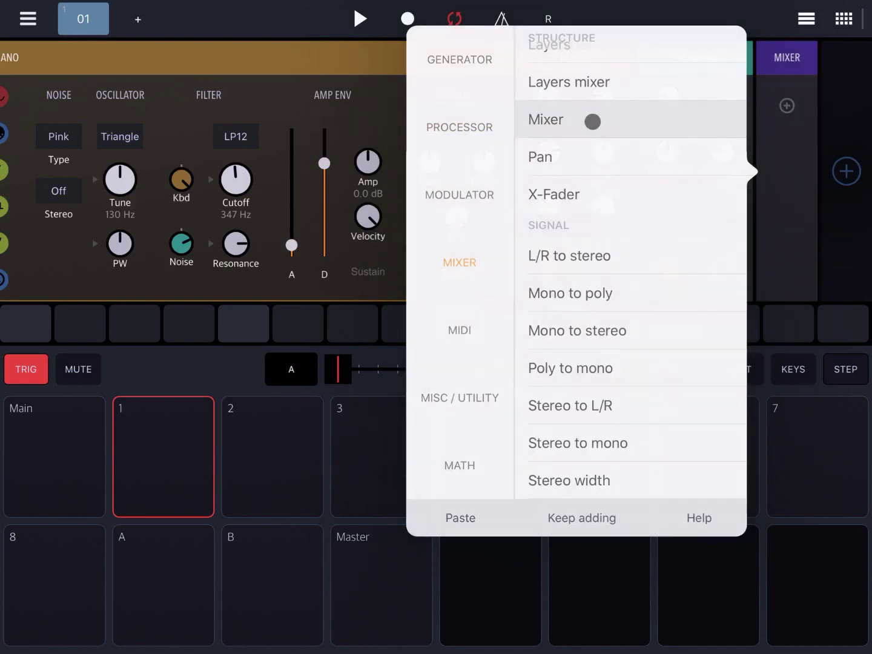
{"action": "left_click_drag", "start_coordinate": [786, 109], "coordinate": [722, 268]}
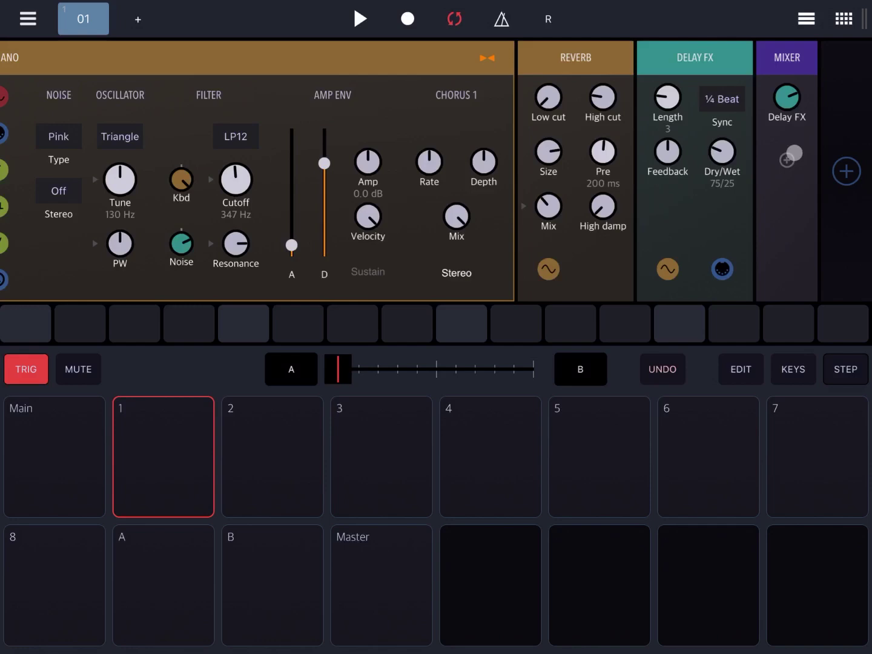
{"action": "mouse_move", "coordinate": [787, 160]}
{"action": "left_mouse_down"}
{"action": "mouse_move", "coordinate": [3, 289]}
{"action": "mouse_move", "coordinate": [375, 257]}
{"action": "mouse_move", "coordinate": [363, 236]}
{"action": "mouse_move", "coordinate": [407, 270]}
{"action": "mouse_move", "coordinate": [335, 255]}
{"action": "mouse_move", "coordinate": [396, 262]}
{"action": "mouse_move", "coordinate": [384, 268]}
{"action": "mouse_move", "coordinate": [390, 253]}
{"action": "left_mouse_up"}
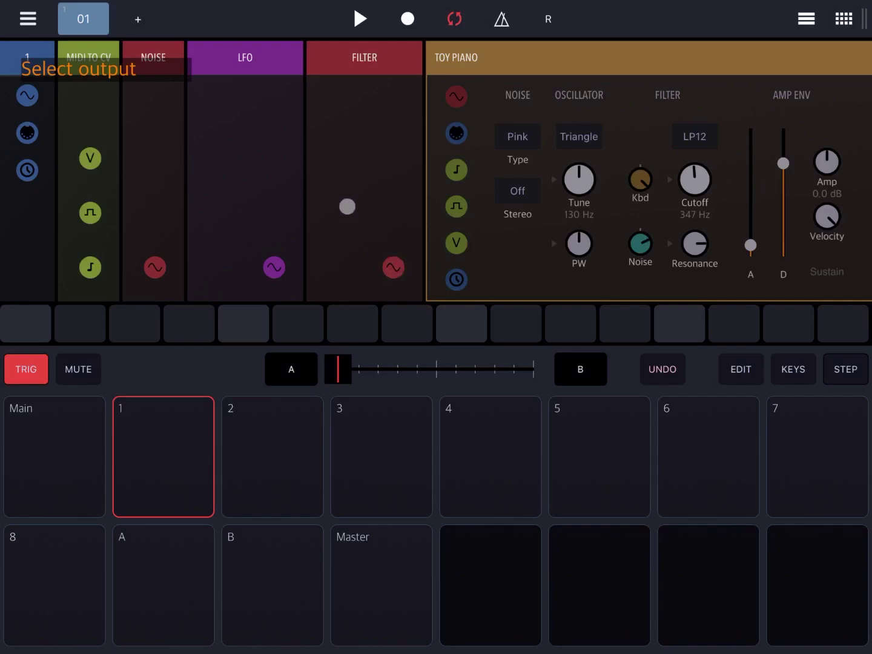
Patch the Filter into the mixer's second input, show the keyboard, and raise Master to -10.9 dB.
{"action": "left_click", "coordinate": [388, 263]}
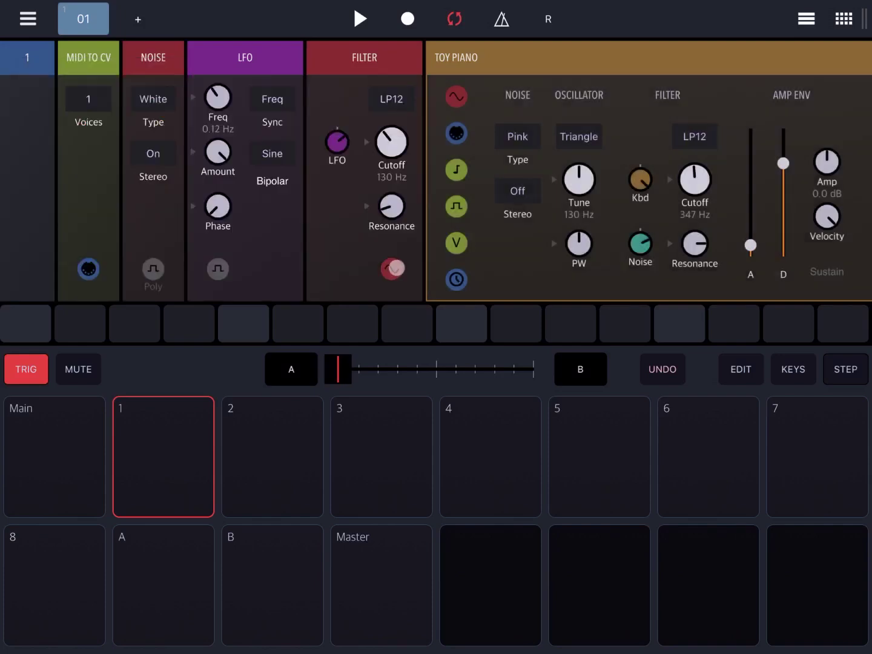
{"action": "left_click_drag", "start_coordinate": [401, 266], "coordinate": [565, 248]}
{"action": "left_click_drag", "start_coordinate": [630, 276], "coordinate": [136, 269]}
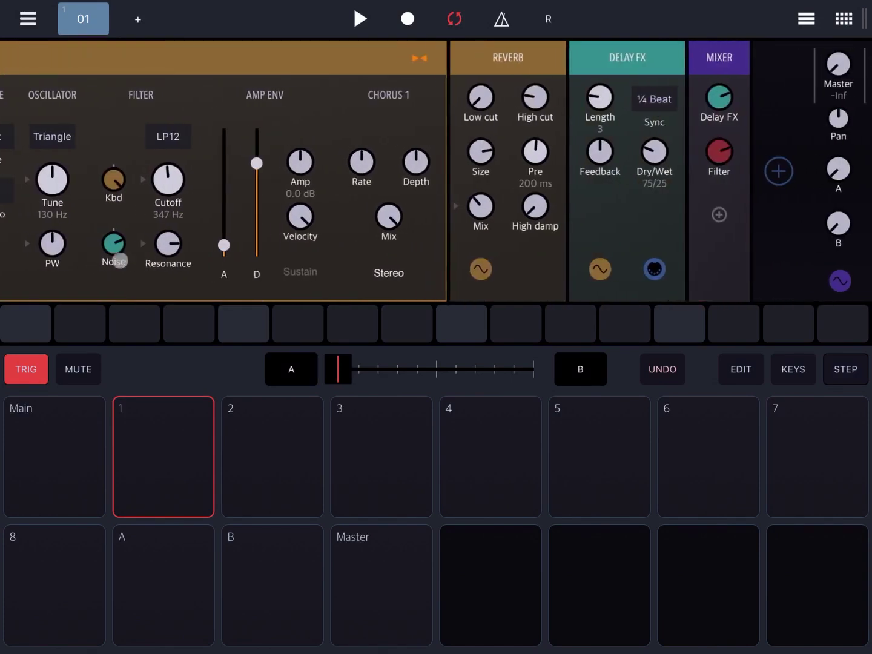
{"action": "left_click", "coordinate": [85, 373]}
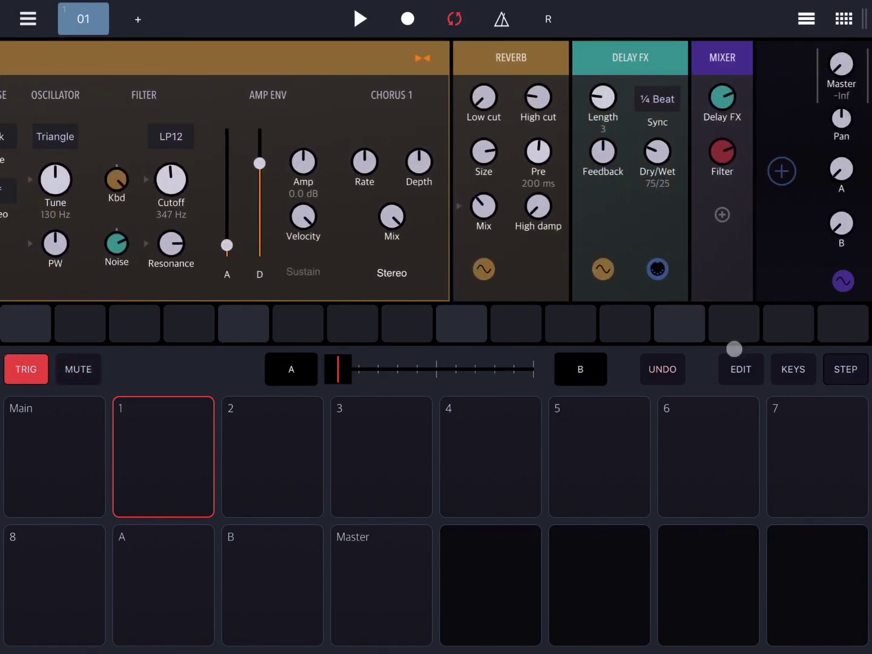
{"action": "left_click", "coordinate": [812, 371]}
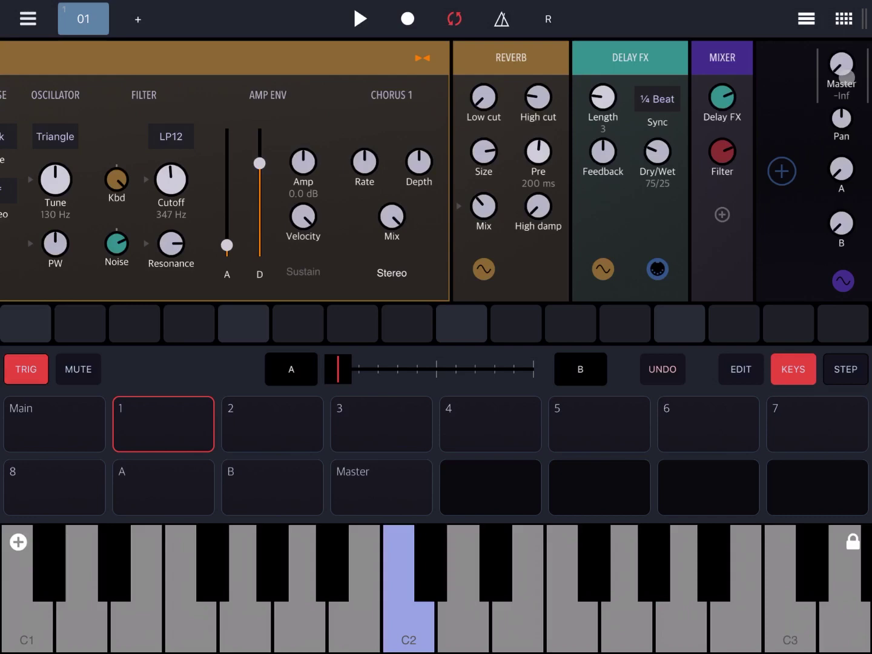
{"action": "left_click_drag", "start_coordinate": [835, 69], "coordinate": [842, 18]}
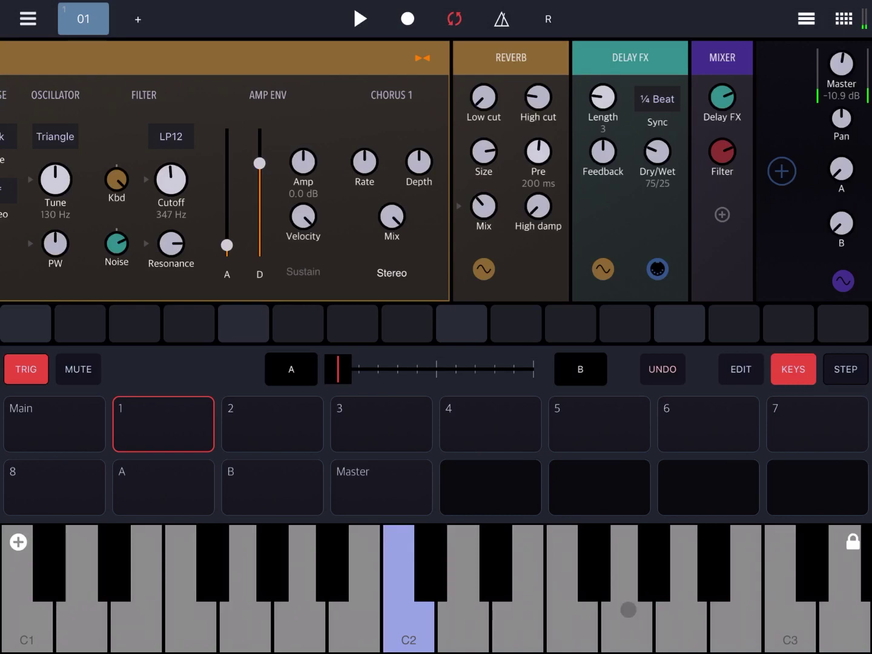
{"action": "mouse_move", "coordinate": [627, 608]}
{"action": "left_mouse_down"}
{"action": "mouse_move", "coordinate": [282, 614]}
{"action": "mouse_move", "coordinate": [238, 605]}
{"action": "left_mouse_up"}
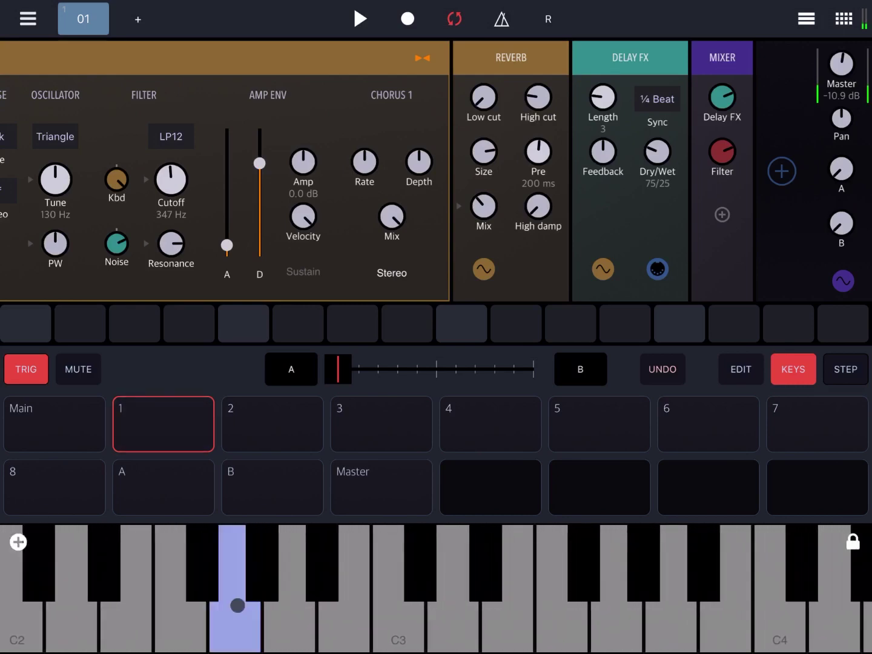
{"action": "mouse_move", "coordinate": [778, 619]}
{"action": "left_mouse_down"}
{"action": "mouse_move", "coordinate": [590, 613]}
{"action": "mouse_move", "coordinate": [570, 597]}
{"action": "left_mouse_up"}
{"action": "left_click", "coordinate": [516, 576]}
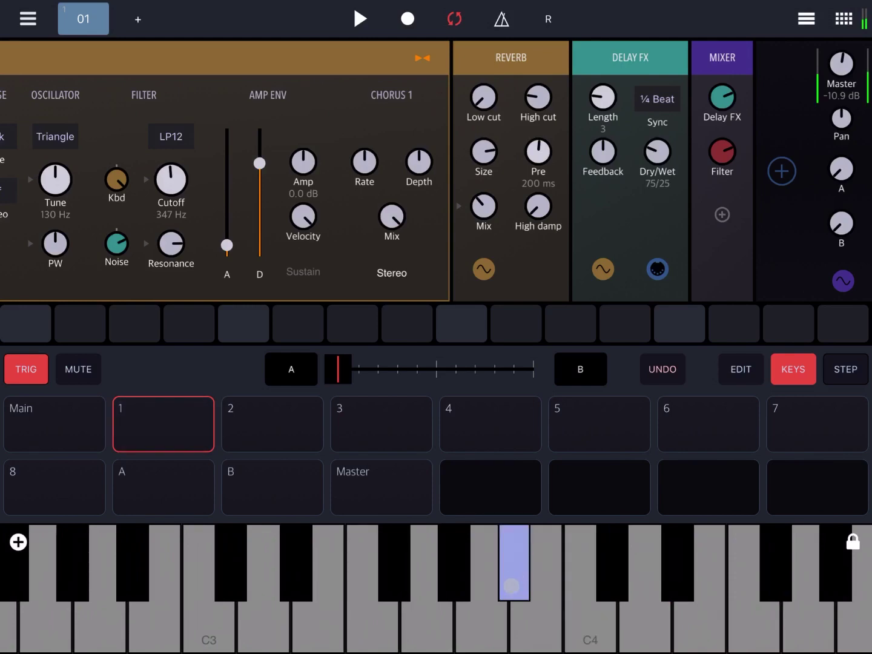
{"action": "left_click", "coordinate": [455, 574]}
{"action": "left_click", "coordinate": [375, 625]}
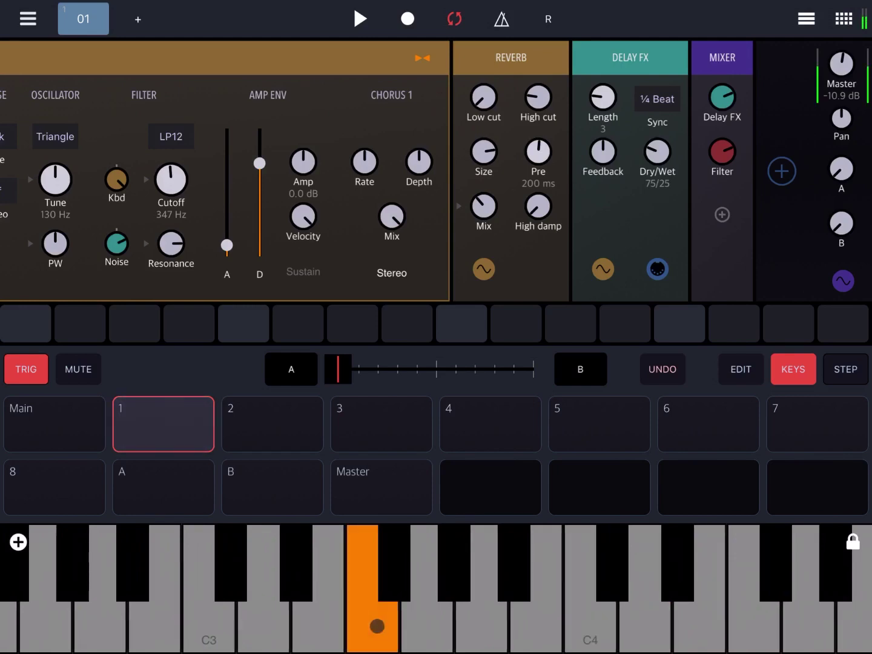
{"action": "left_click", "coordinate": [414, 628]}
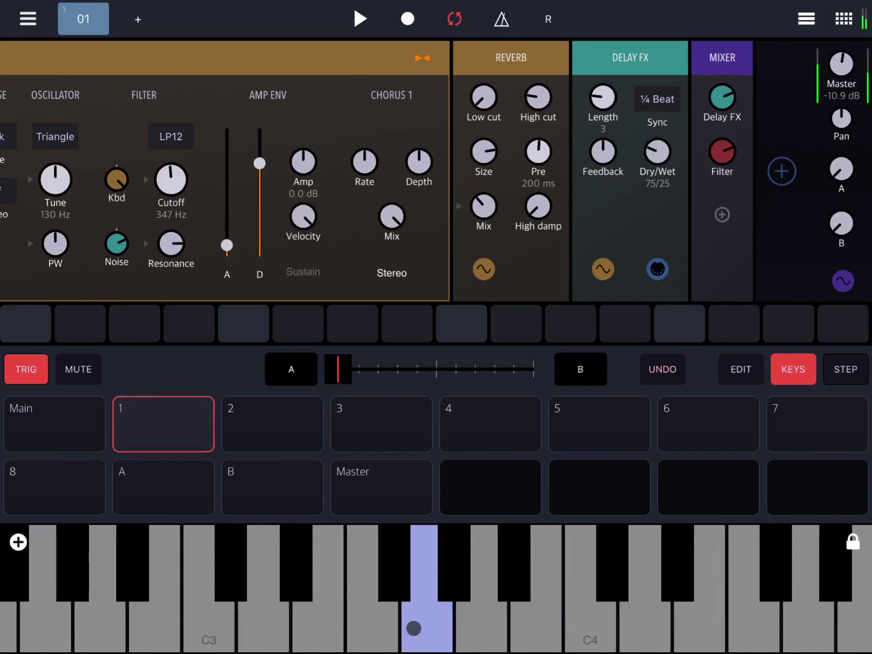
{"action": "left_click", "coordinate": [724, 143]}
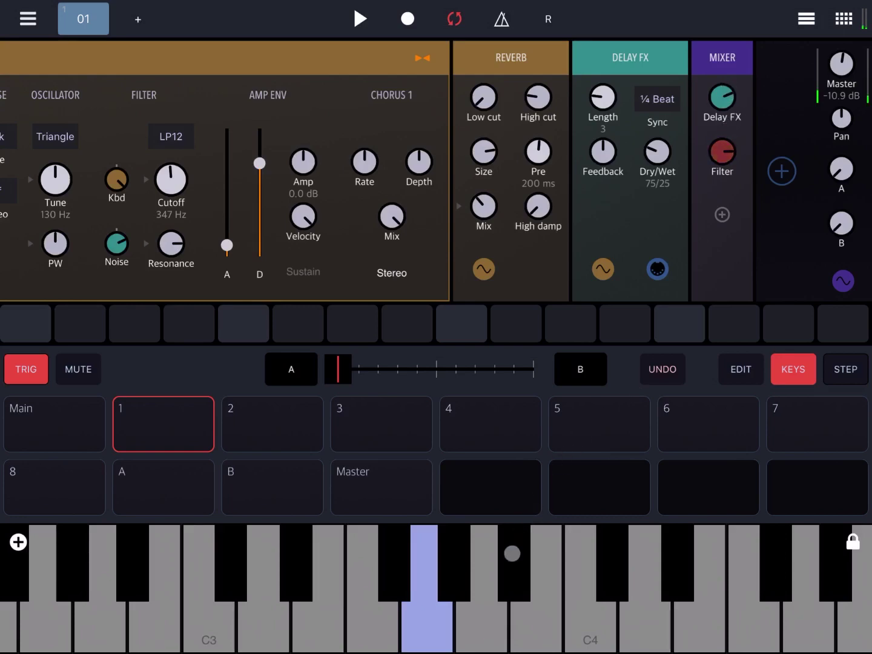
{"action": "left_click", "coordinate": [515, 549]}
{"action": "left_click", "coordinate": [599, 613]}
{"action": "left_click", "coordinate": [643, 612]}
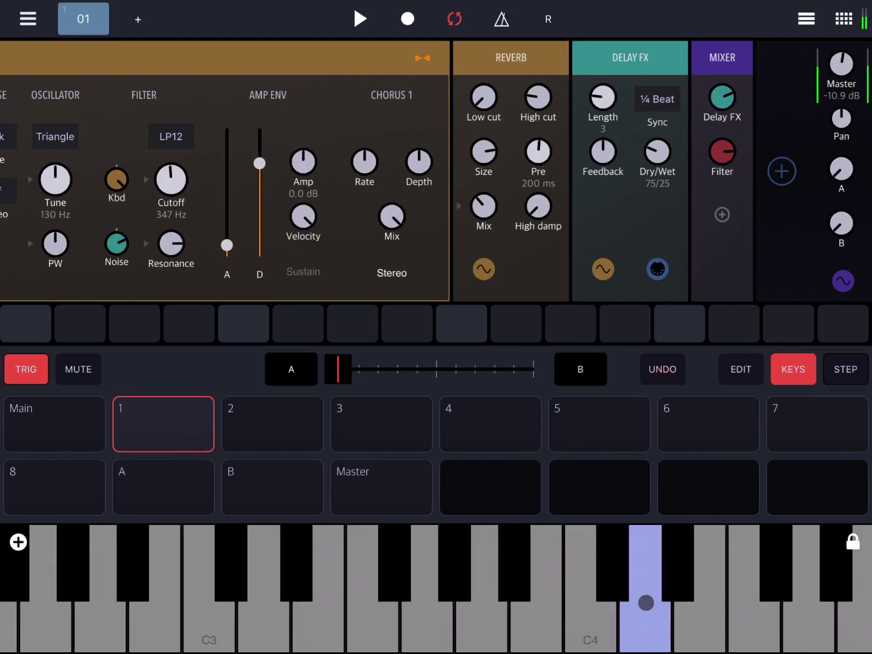
{"action": "left_click", "coordinate": [672, 559]}
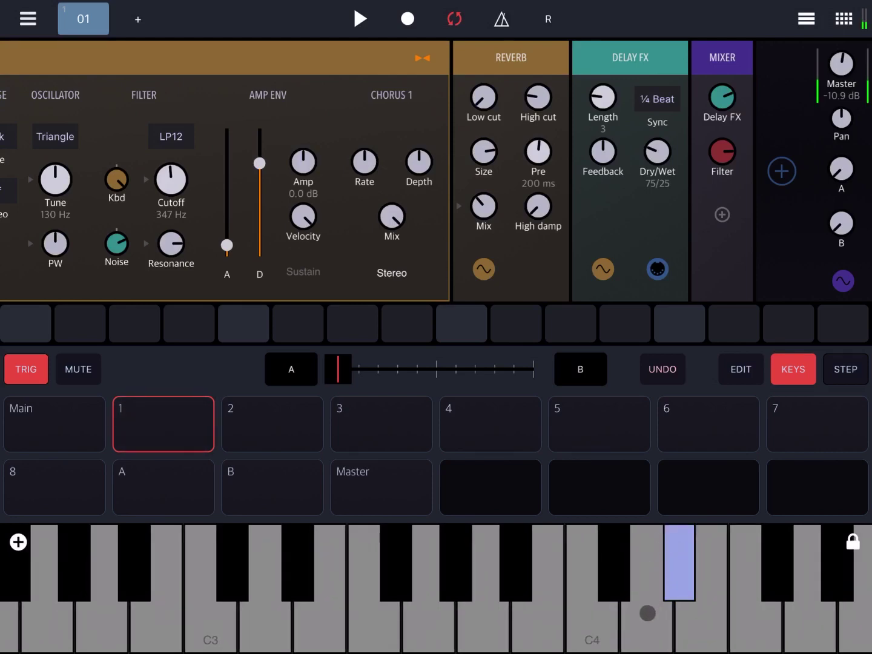
{"action": "left_click", "coordinate": [639, 613]}
{"action": "left_click", "coordinate": [581, 618]}
{"action": "left_click", "coordinate": [496, 569]}
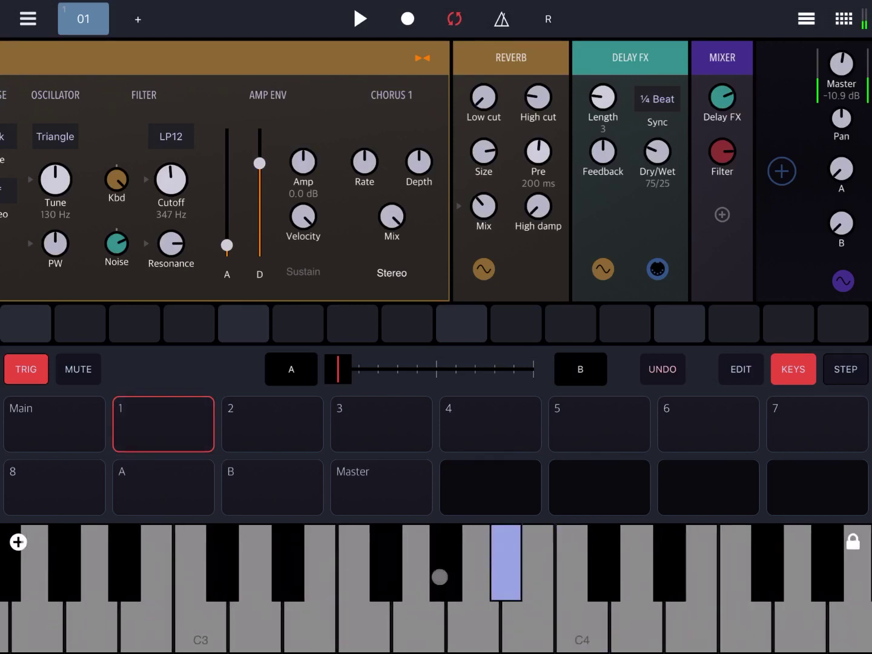
{"action": "left_click", "coordinate": [440, 576]}
{"action": "left_click", "coordinate": [424, 620]}
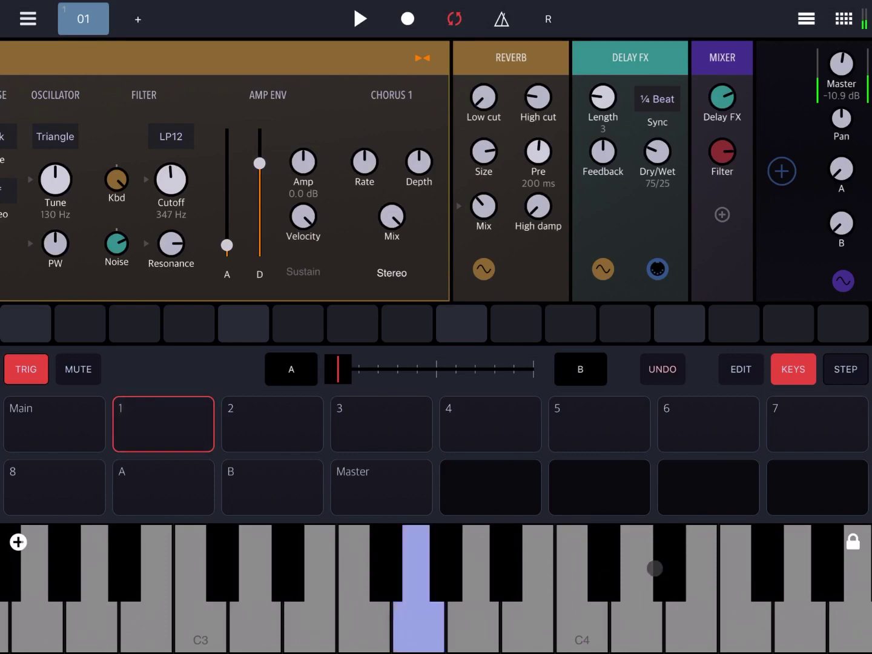
{"action": "left_click", "coordinate": [370, 617]}
{"action": "left_click", "coordinate": [402, 619]}
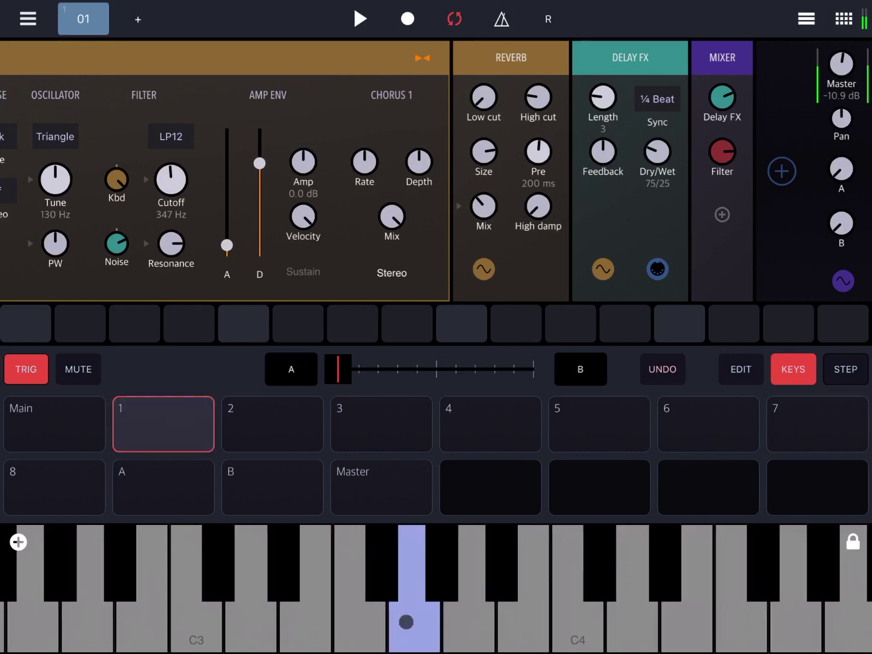
{"action": "left_click", "coordinate": [360, 613]}
{"action": "left_click", "coordinate": [280, 570]}
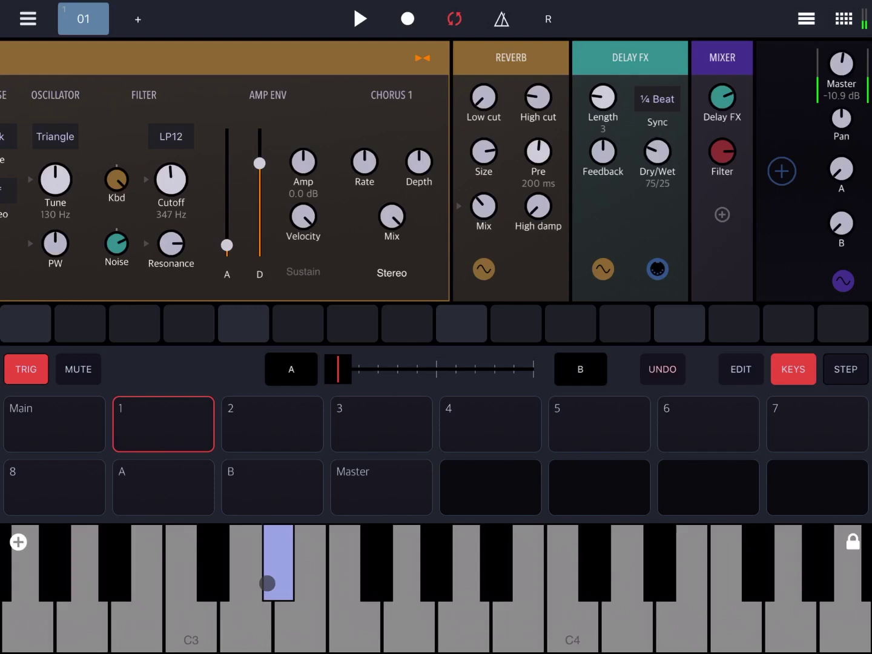
{"action": "left_click", "coordinate": [246, 608]}
{"action": "left_click", "coordinate": [195, 622]}
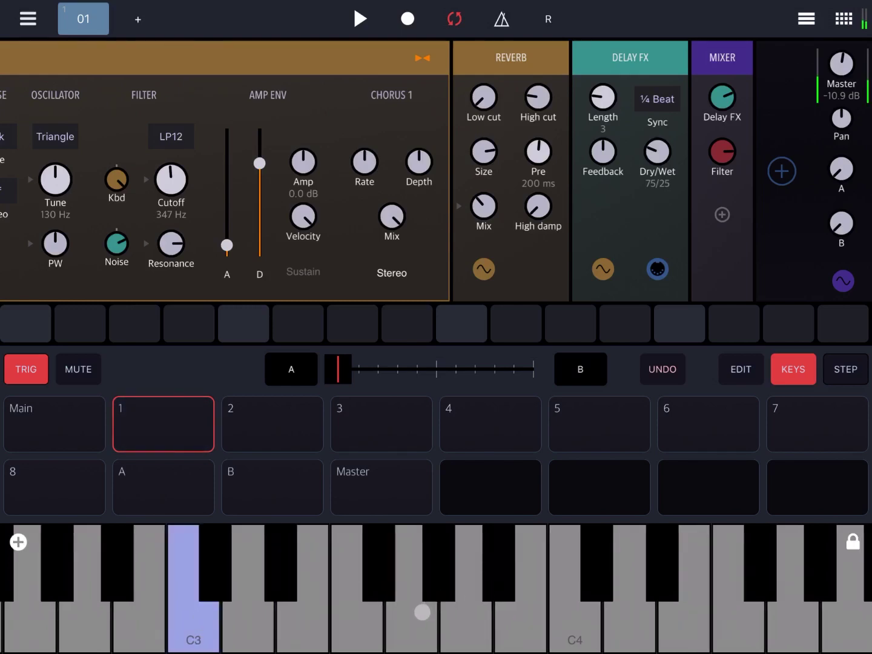
{"action": "left_click", "coordinate": [423, 613]}
{"action": "left_click", "coordinate": [444, 584]}
{"action": "left_click", "coordinate": [374, 622]}
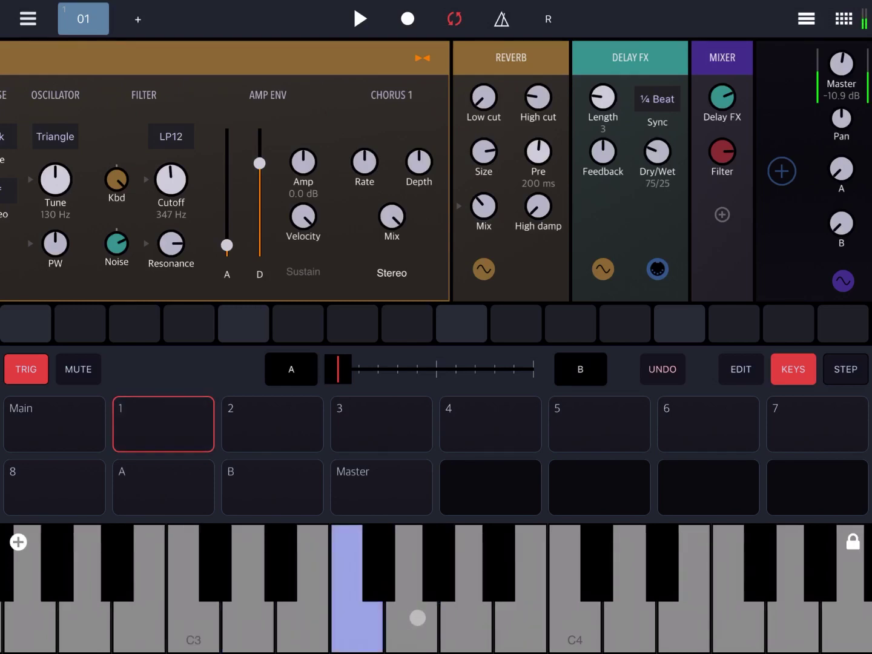
{"action": "left_click", "coordinate": [414, 614]}
{"action": "left_click", "coordinate": [488, 581]}
{"action": "left_click", "coordinate": [562, 585]}
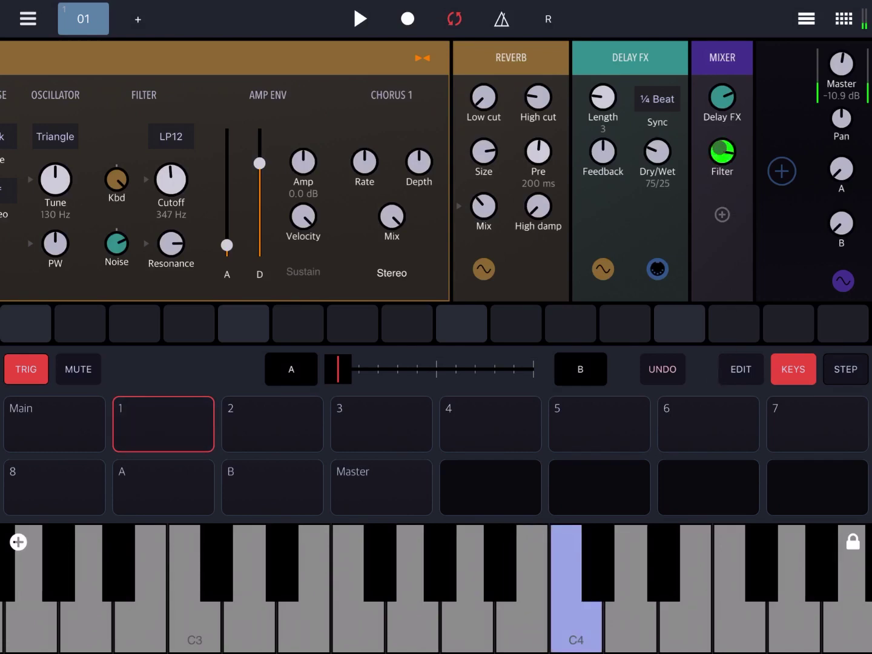
{"action": "left_click", "coordinate": [722, 128]}
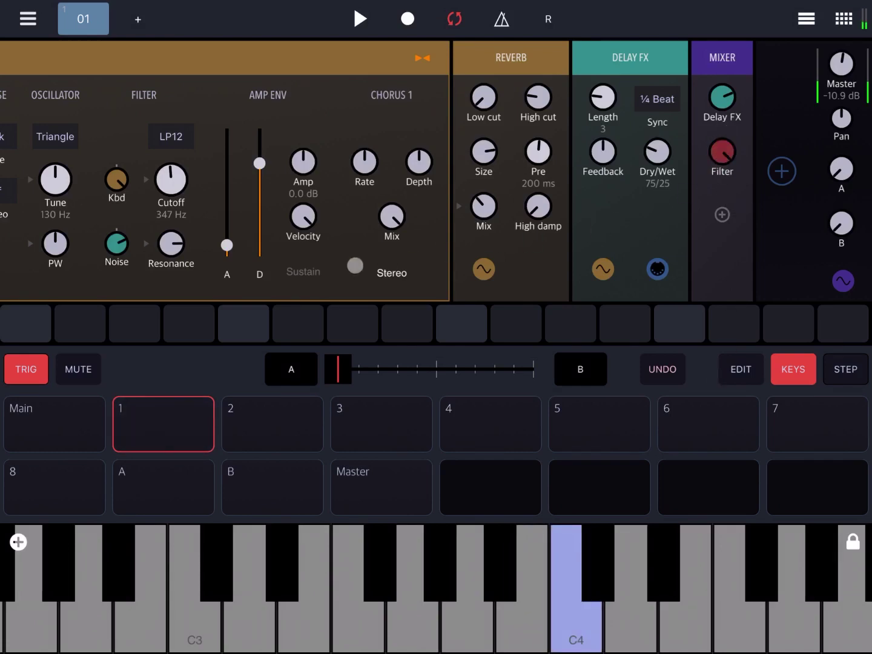
Nudge the Filter's LFO mod amount, then play notes from E4 upward and back down to C4.
{"action": "scroll", "coordinate": [221, 278], "scroll_direction": "left", "scroll_amount": 10}
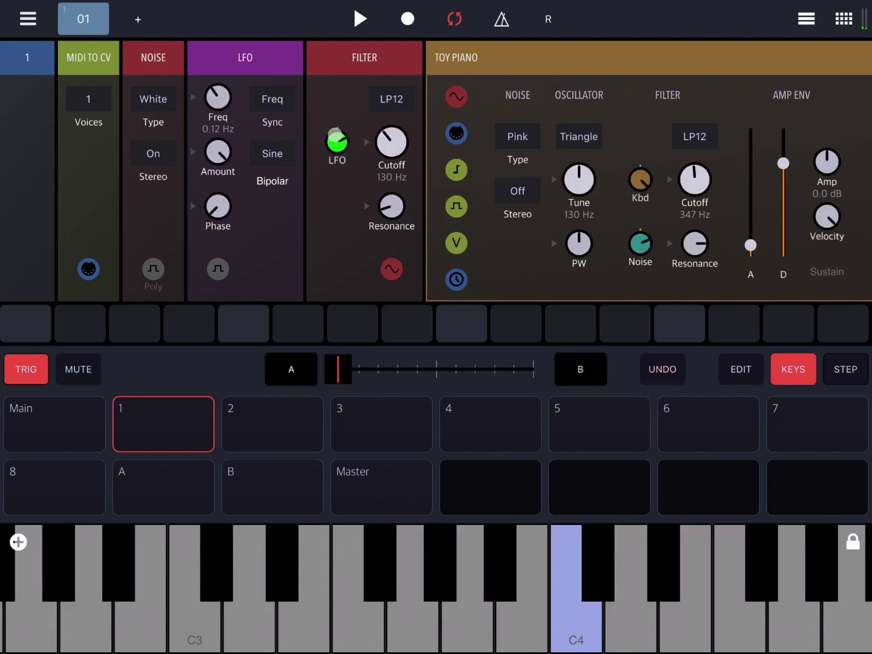
{"action": "left_click_drag", "start_coordinate": [336, 130], "coordinate": [337, 139]}
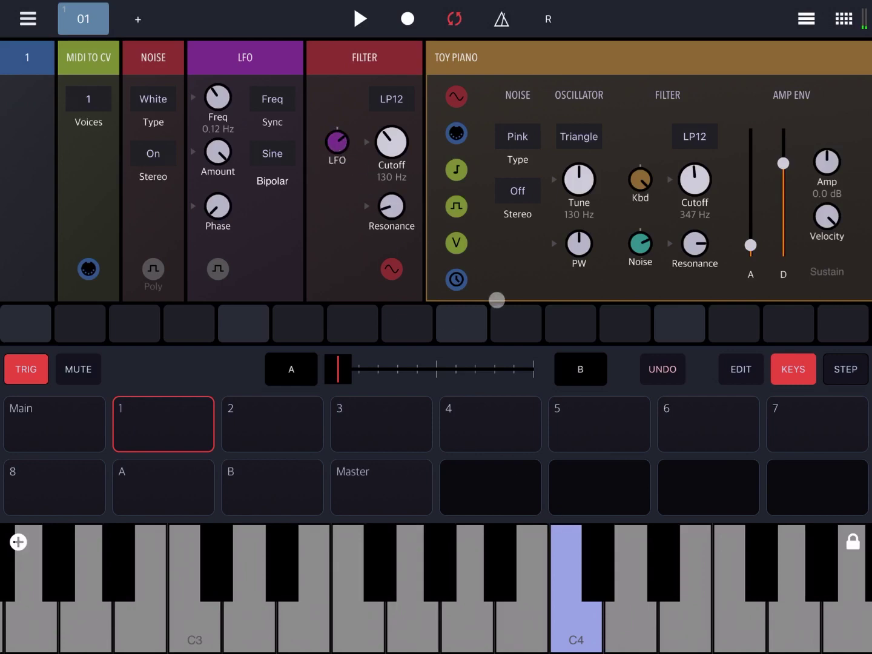
{"action": "left_click", "coordinate": [705, 603]}
{"action": "left_click", "coordinate": [762, 609]}
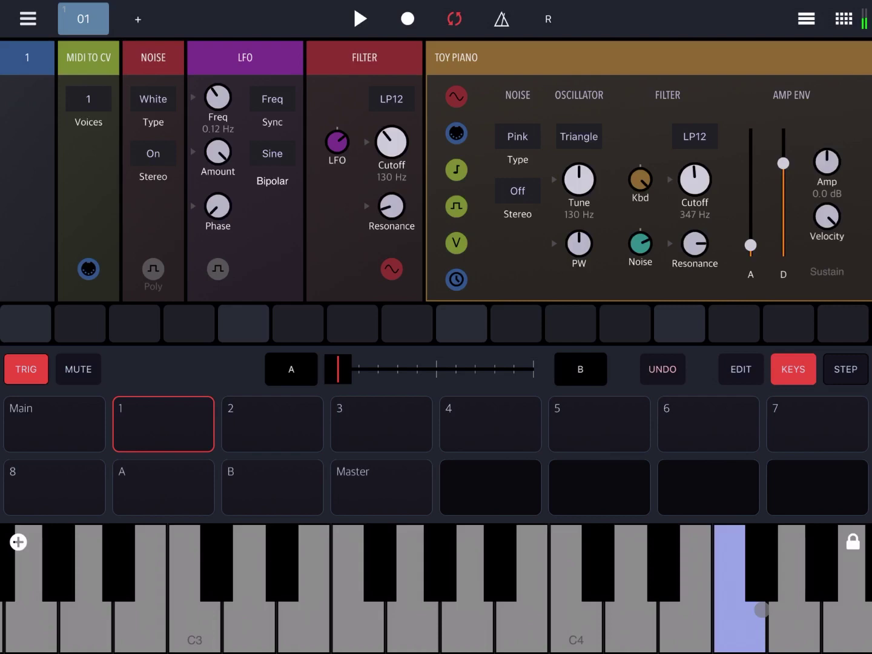
{"action": "left_click", "coordinate": [780, 618]}
{"action": "left_click", "coordinate": [696, 618]}
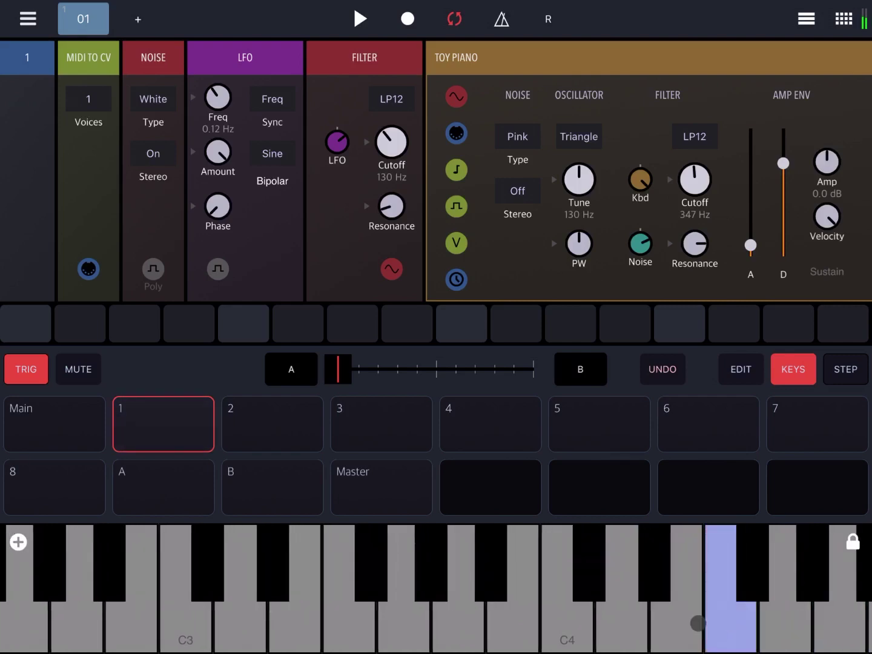
{"action": "left_click", "coordinate": [651, 623]}
{"action": "left_click", "coordinate": [593, 630]}
{"action": "left_click", "coordinate": [616, 629]}
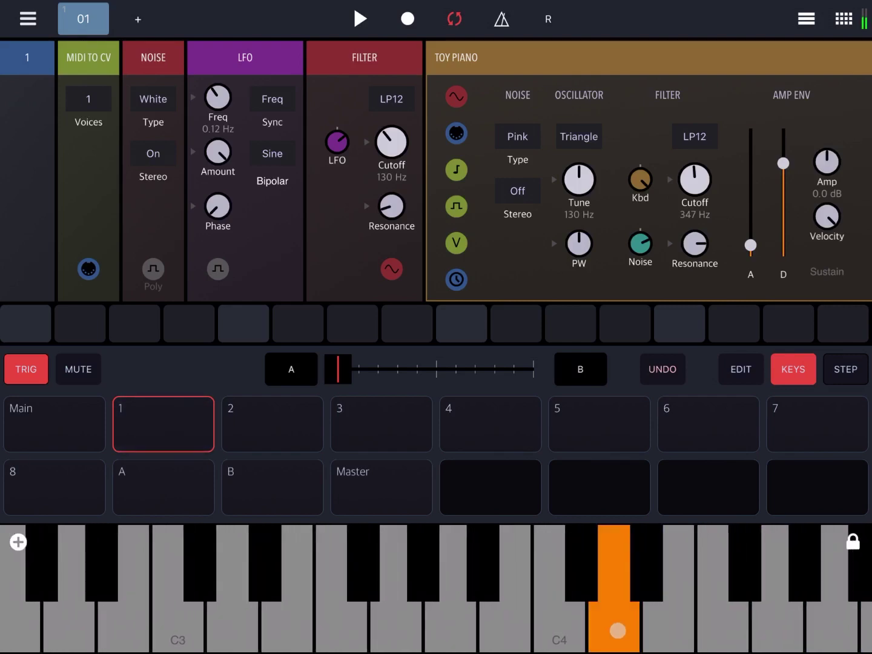
{"action": "left_click", "coordinate": [559, 557]}
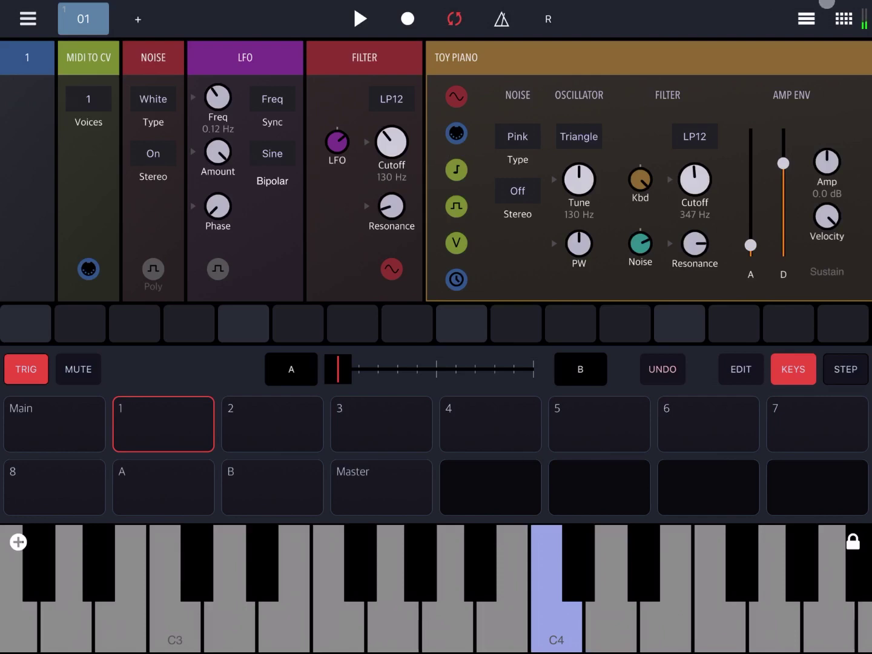
{"action": "left_click_drag", "start_coordinate": [850, 83], "coordinate": [227, 18]}
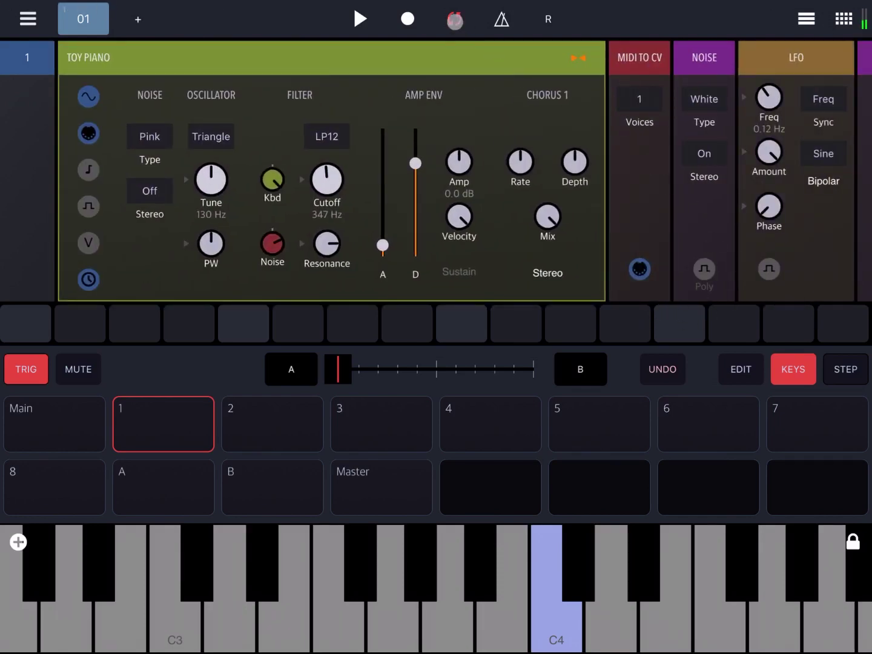
{"action": "mouse_move", "coordinate": [414, 52]}
{"action": "left_mouse_down"}
{"action": "mouse_move", "coordinate": [624, 57]}
{"action": "mouse_move", "coordinate": [415, 39]}
{"action": "mouse_move", "coordinate": [363, 48]}
{"action": "mouse_move", "coordinate": [596, 63]}
{"action": "mouse_move", "coordinate": [493, 189]}
{"action": "left_mouse_up"}
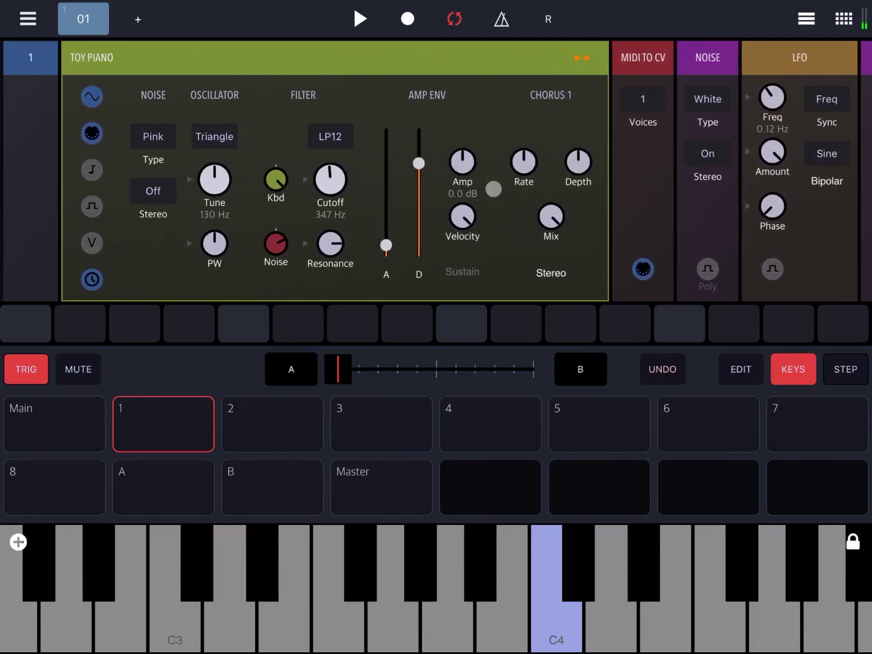
{"action": "mouse_move", "coordinate": [83, 57]}
{"action": "left_mouse_down"}
{"action": "mouse_move", "coordinate": [642, 60]}
{"action": "mouse_move", "coordinate": [391, 61]}
{"action": "mouse_move", "coordinate": [318, 24]}
{"action": "mouse_move", "coordinate": [641, 72]}
{"action": "mouse_move", "coordinate": [483, 50]}
{"action": "mouse_move", "coordinate": [364, 51]}
{"action": "mouse_move", "coordinate": [428, 52]}
{"action": "left_mouse_up"}
{"action": "left_click_drag", "start_coordinate": [376, 57], "coordinate": [696, 78]}
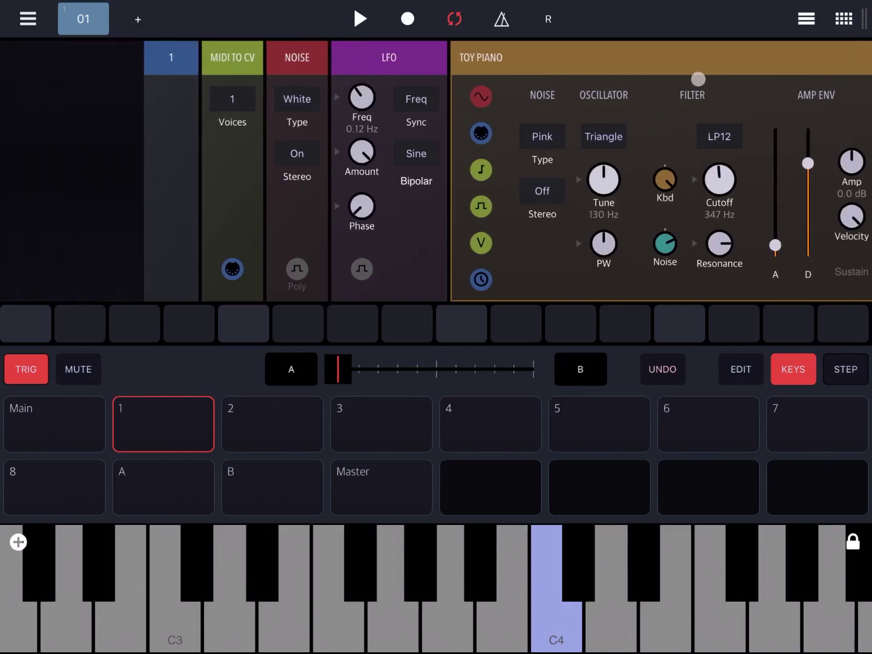
{"action": "mouse_move", "coordinate": [323, 58]}
{"action": "left_mouse_down"}
{"action": "mouse_move", "coordinate": [749, 73]}
{"action": "mouse_move", "coordinate": [554, 69]}
{"action": "left_mouse_up"}
{"action": "left_click_drag", "start_coordinate": [453, 57], "coordinate": [750, 72]}
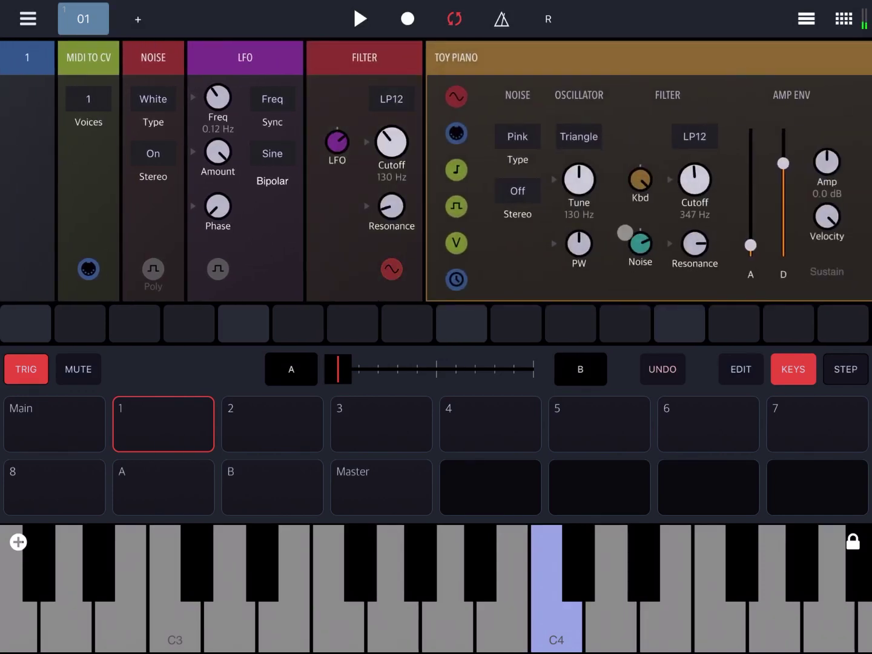
{"action": "left_click_drag", "start_coordinate": [773, 243], "coordinate": [346, 274]}
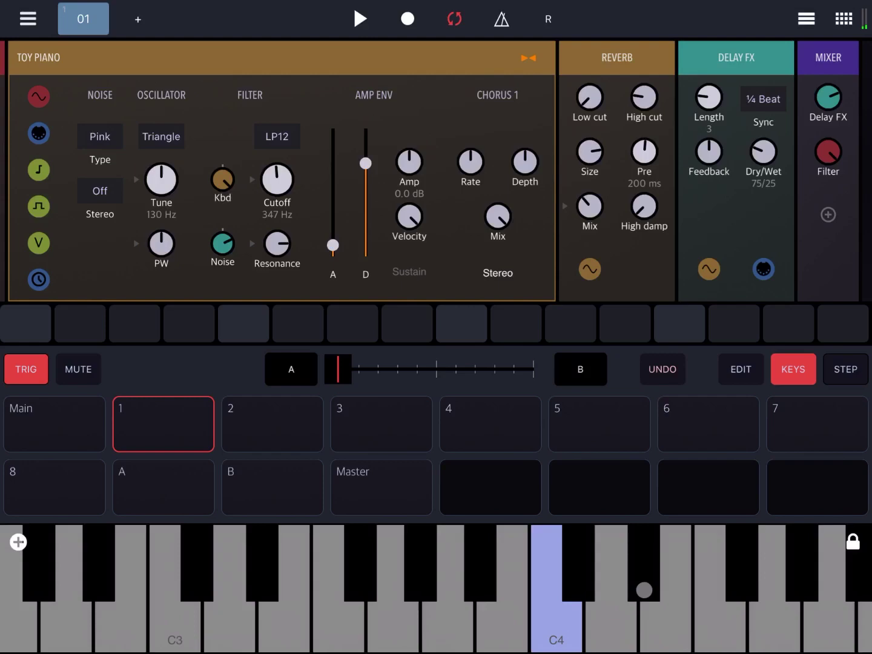
{"action": "mouse_move", "coordinate": [640, 583]}
{"action": "left_mouse_down"}
{"action": "mouse_move", "coordinate": [477, 581]}
{"action": "mouse_move", "coordinate": [348, 619]}
{"action": "mouse_move", "coordinate": [378, 611]}
{"action": "left_mouse_up"}
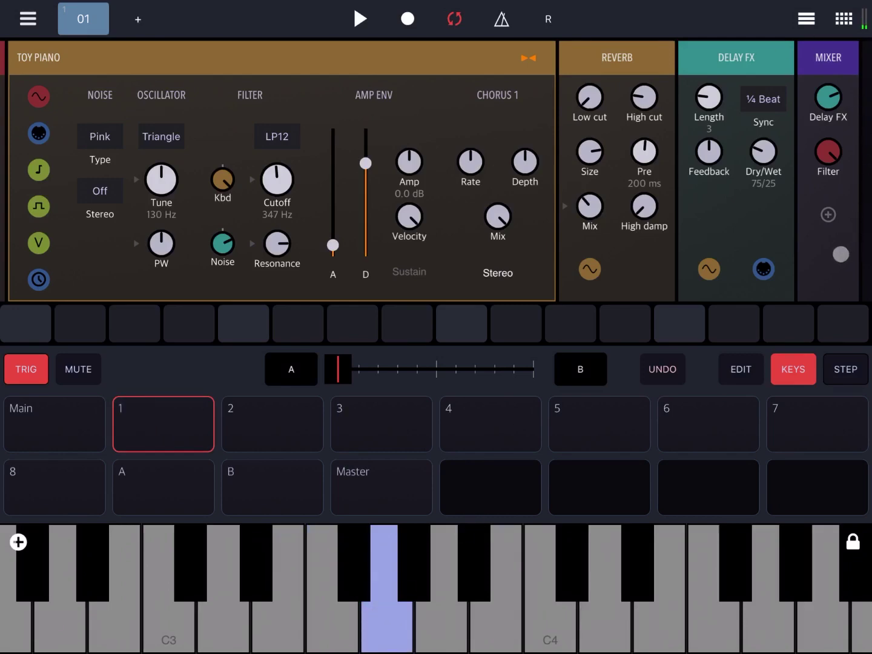
{"action": "left_click_drag", "start_coordinate": [840, 255], "coordinate": [684, 248]}
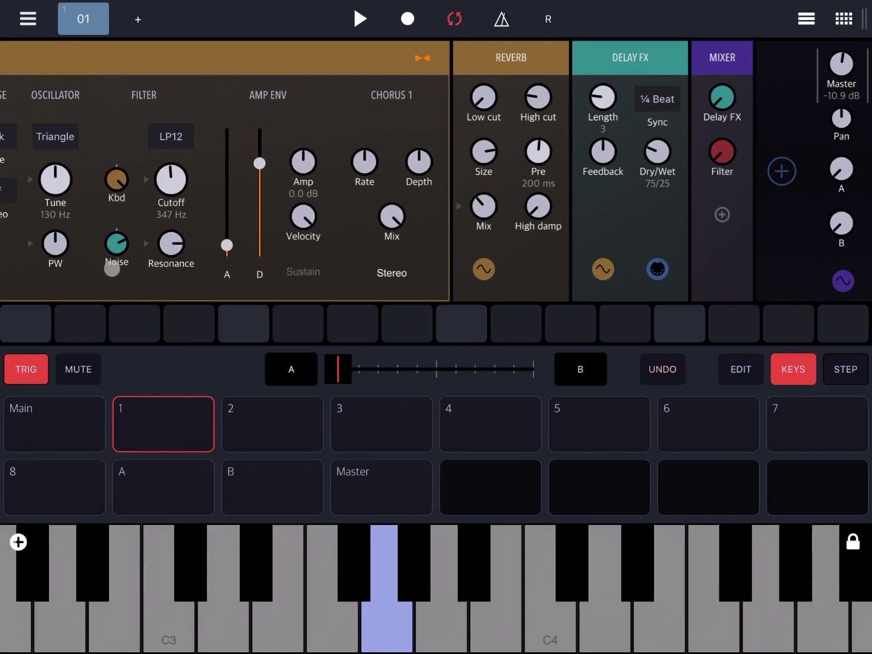
{"action": "left_click_drag", "start_coordinate": [79, 270], "coordinate": [332, 143]}
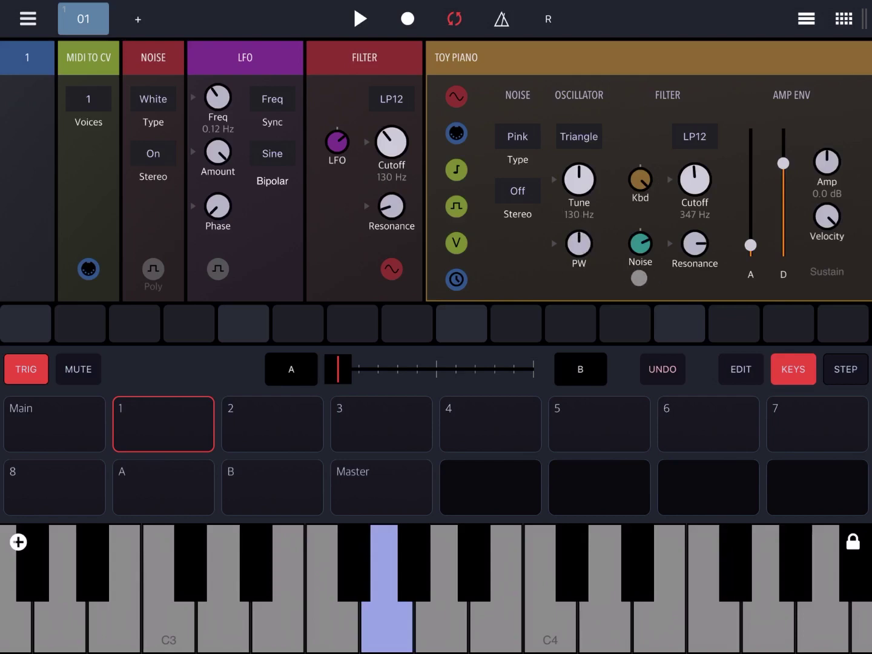
{"action": "left_click_drag", "start_coordinate": [677, 277], "coordinate": [230, 271]}
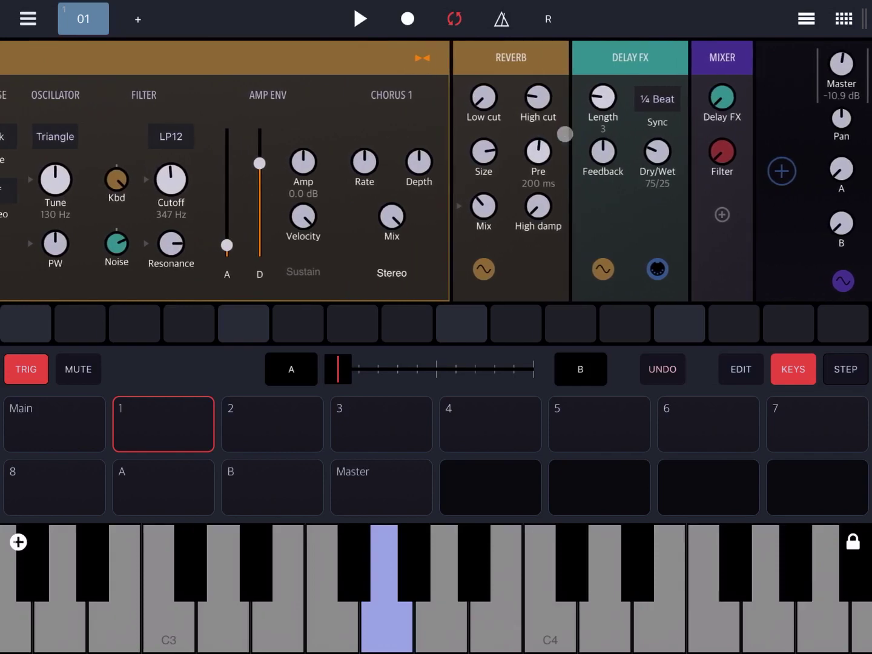